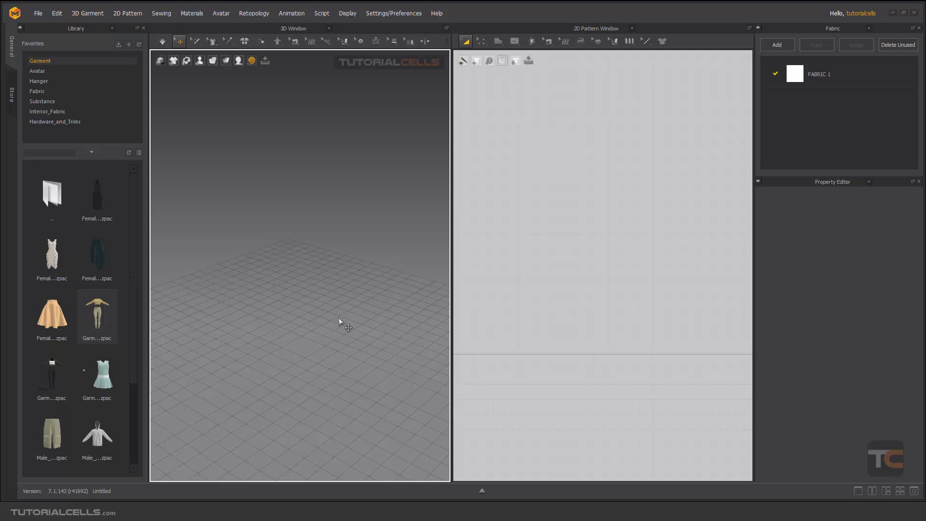
{"action": "scroll", "coordinate": [602, 298], "scroll_direction": "down", "scroll_amount": 5}
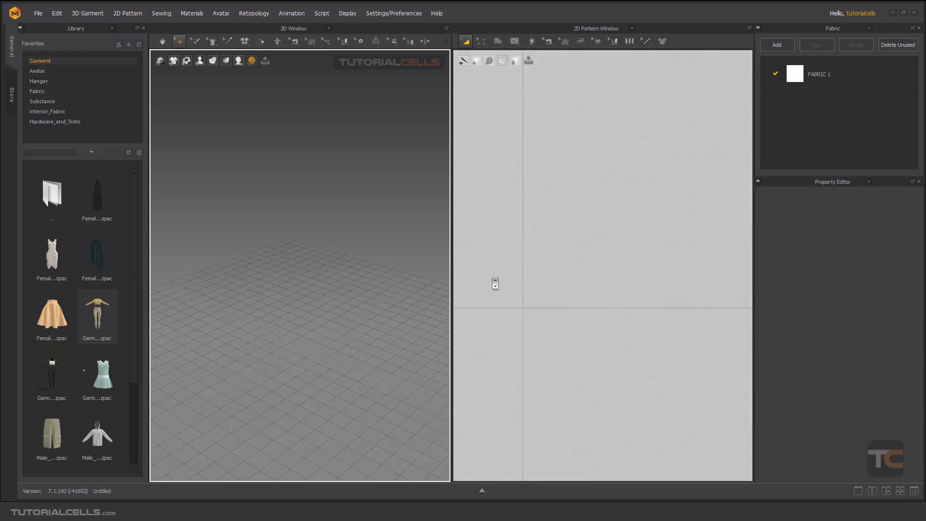
{"action": "middle_click_drag", "start_coordinate": [496, 282], "coordinate": [562, 293]}
{"action": "scroll", "coordinate": [609, 311], "scroll_direction": "up", "scroll_amount": 5}
{"action": "scroll", "coordinate": [535, 299], "scroll_direction": "down", "scroll_amount": 4}
{"action": "scroll", "coordinate": [561, 299], "scroll_direction": "down", "scroll_amount": 3}
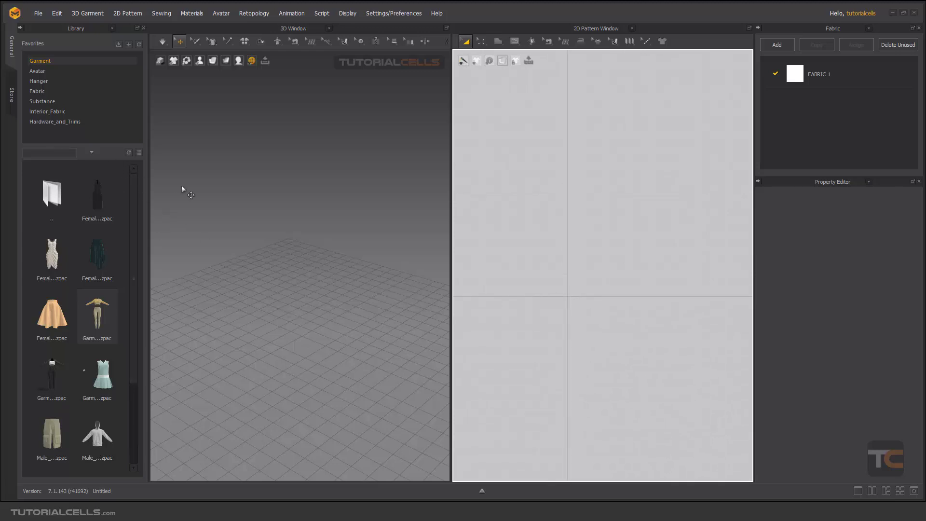
Load the MV2_Henry avatar from the Male_V2 folder of the Avatar library
{"action": "left_click", "coordinate": [48, 72]}
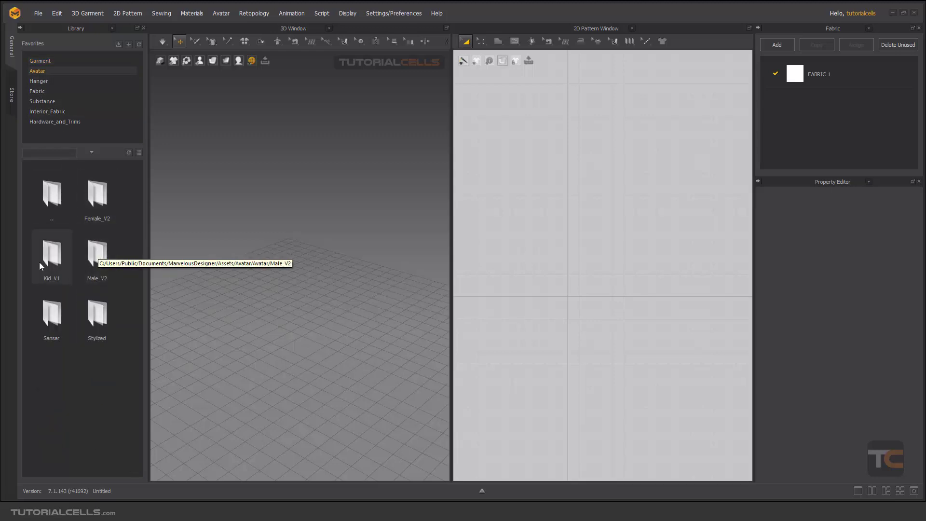
{"action": "double_click", "coordinate": [95, 261]}
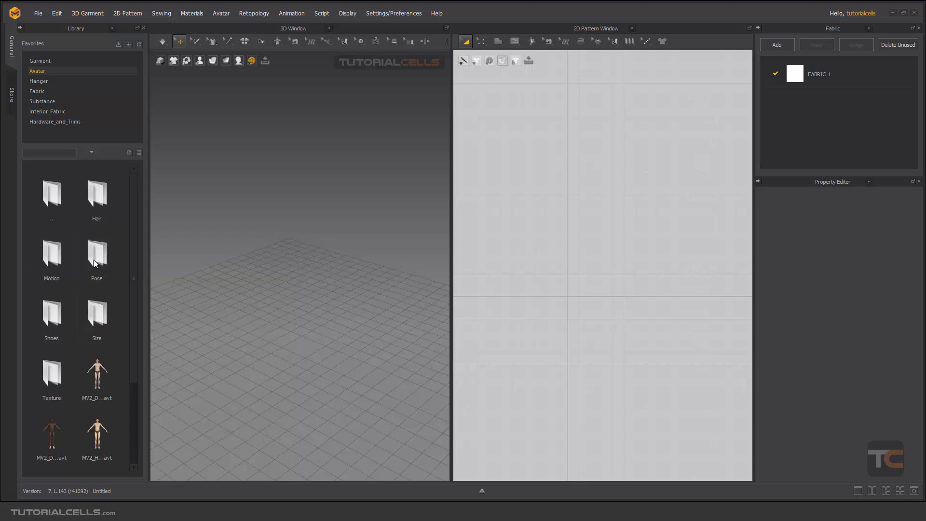
{"action": "mouse_move", "coordinate": [98, 369]}
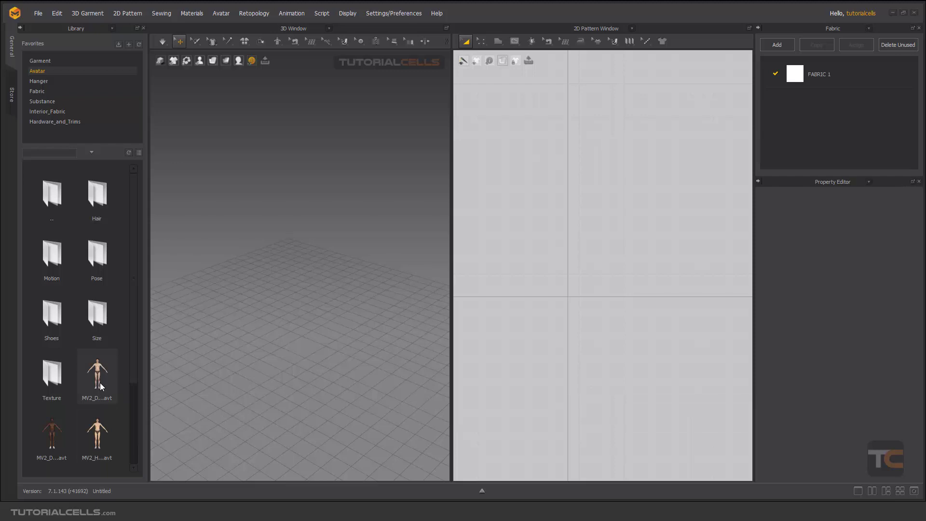
{"action": "double_click", "coordinate": [100, 384]}
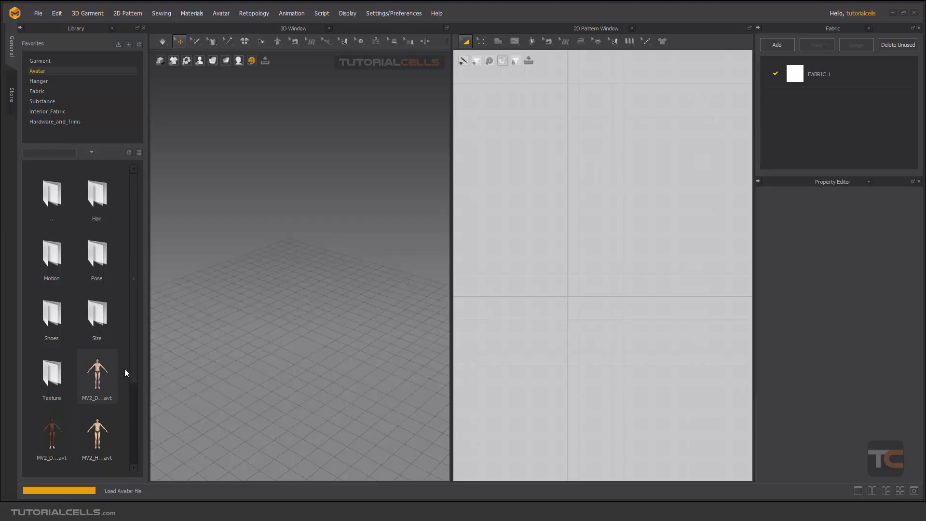
Start a Polygon tool outline with a 126.5 mm neckline segment from the body's centre line toward the shoulder
{"action": "right_click_drag", "start_coordinate": [332, 294], "coordinate": [357, 263]}
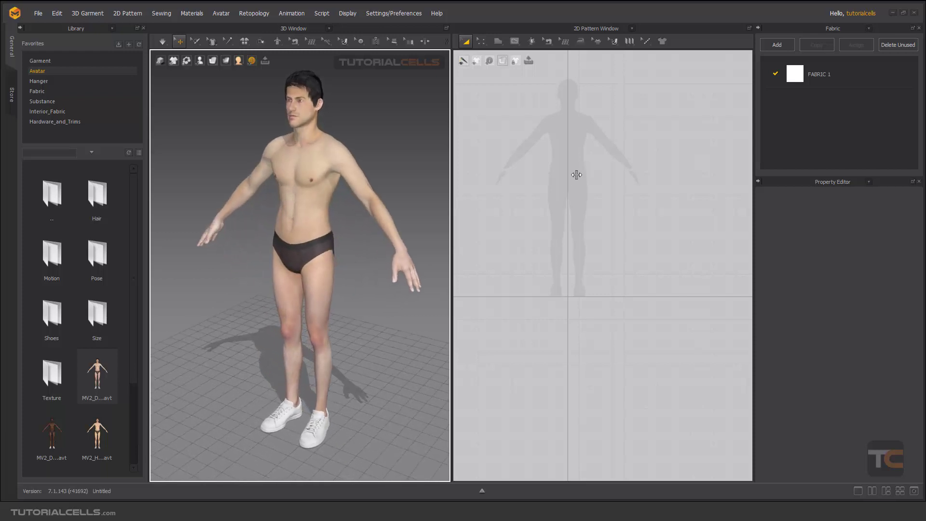
{"action": "right_click_drag", "start_coordinate": [576, 175], "coordinate": [605, 233]}
{"action": "scroll", "coordinate": [603, 238], "scroll_direction": "up", "scroll_amount": 3}
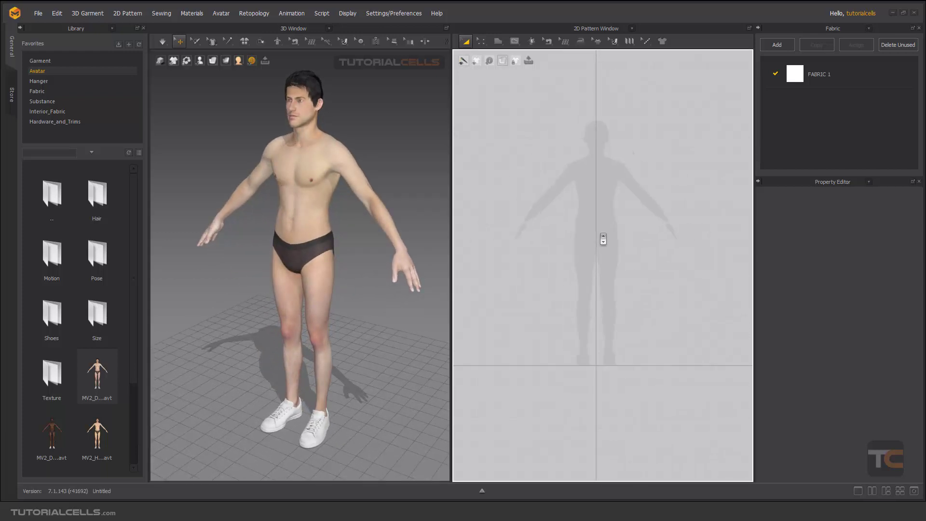
{"action": "scroll", "coordinate": [600, 238], "scroll_direction": "up", "scroll_amount": 2}
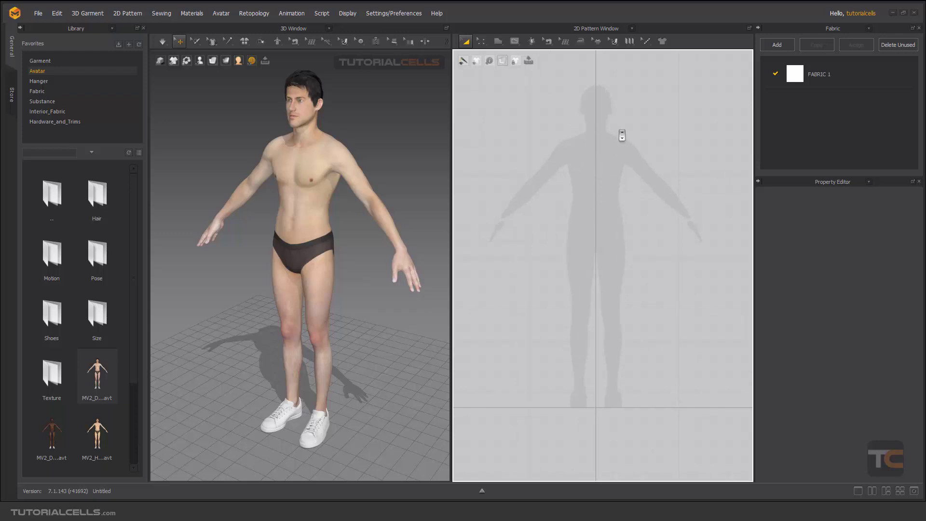
{"action": "scroll", "coordinate": [624, 177], "scroll_direction": "up", "scroll_amount": 1}
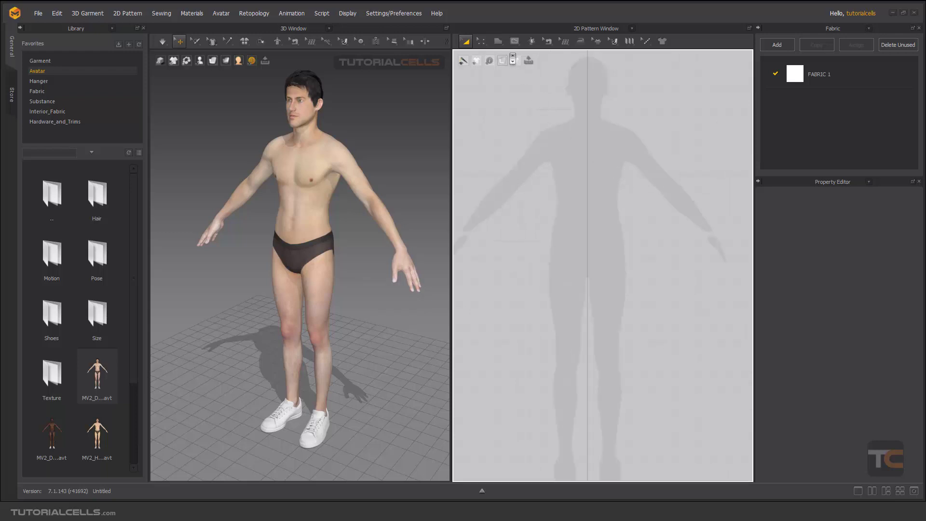
{"action": "left_click", "coordinate": [498, 42]}
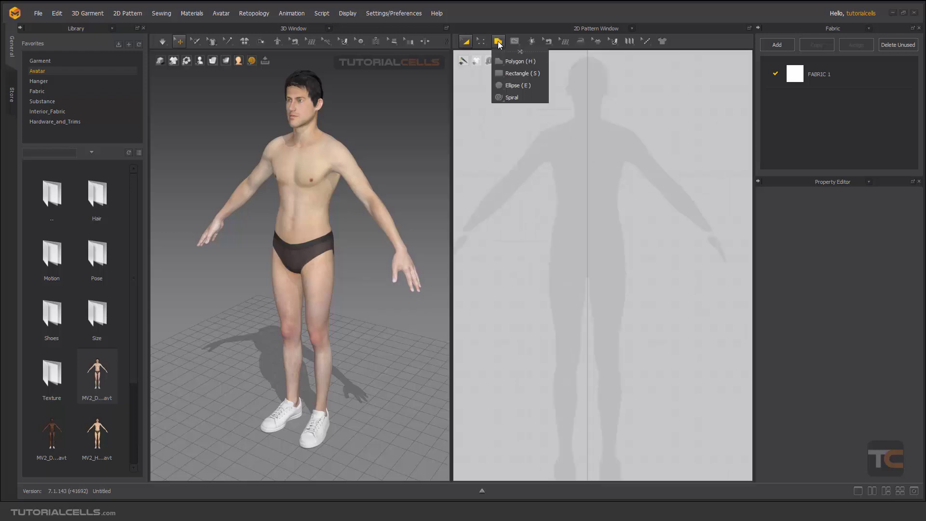
{"action": "left_click", "coordinate": [514, 62]}
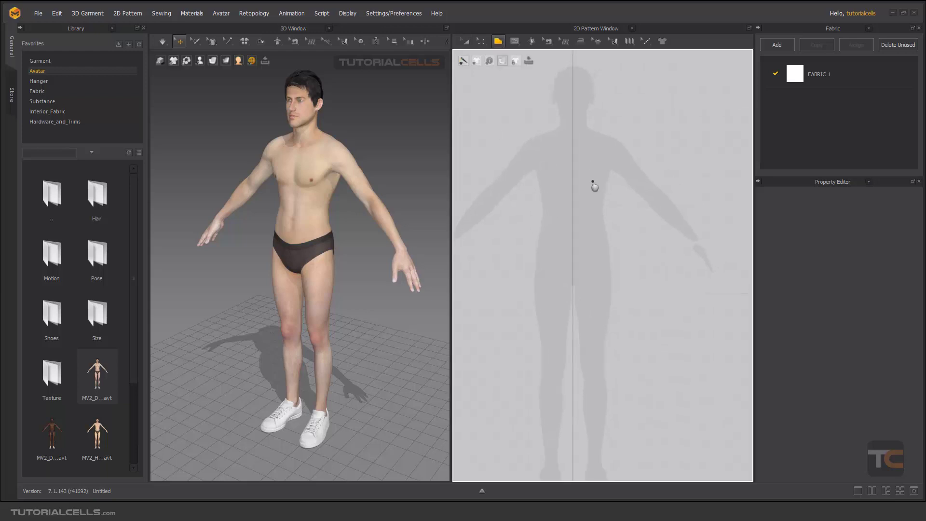
{"action": "scroll", "coordinate": [587, 226], "scroll_direction": "up", "scroll_amount": 2}
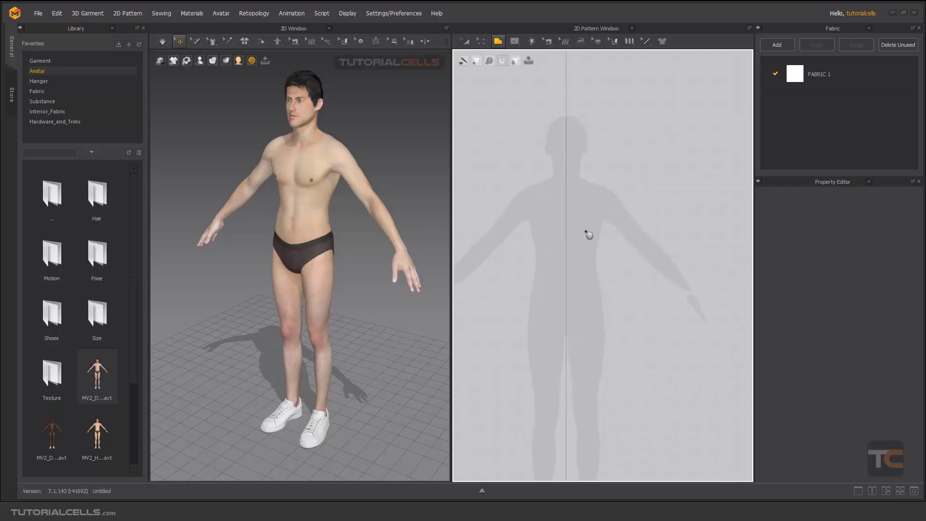
{"action": "left_click", "coordinate": [568, 164]}
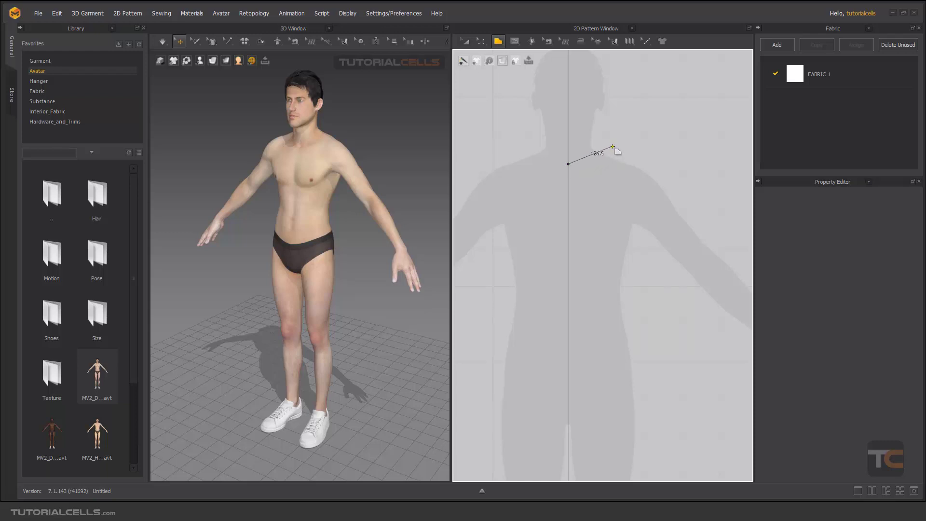
{"action": "right_click", "coordinate": [612, 147]}
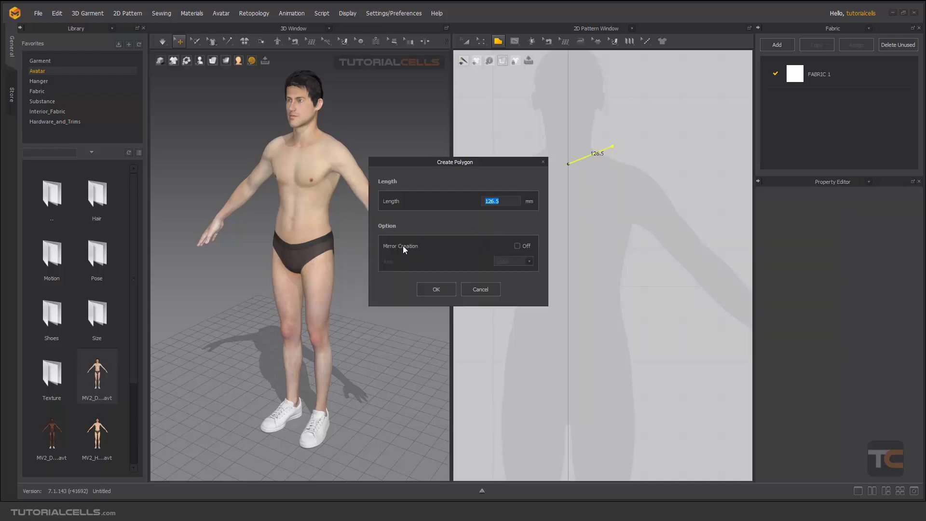
Enable Mirror Creation for the polygon, set its mirror axis, and confirm the segment
{"action": "left_click", "coordinate": [517, 246]}
{"action": "left_click_drag", "start_coordinate": [484, 166], "coordinate": [402, 133]}
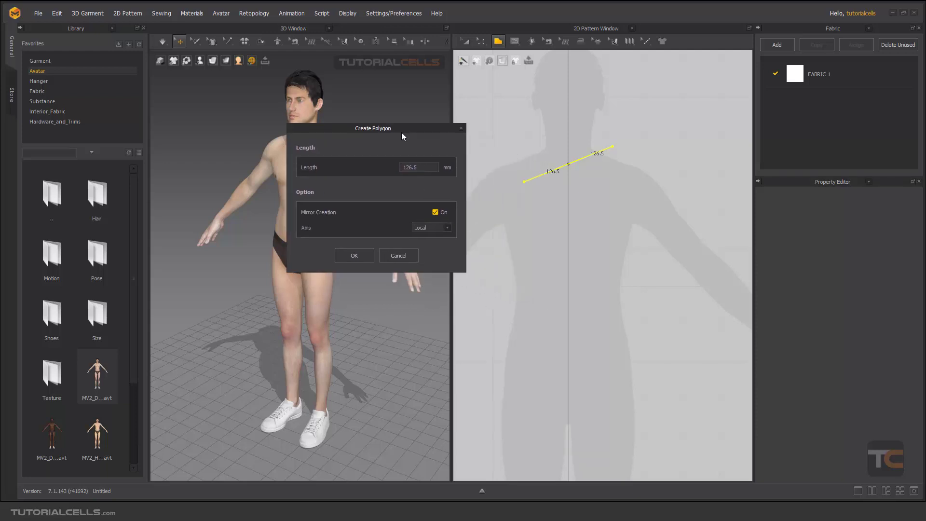
{"action": "left_click", "coordinate": [435, 227]}
{"action": "left_click", "coordinate": [432, 248]}
{"action": "left_click", "coordinate": [354, 255]}
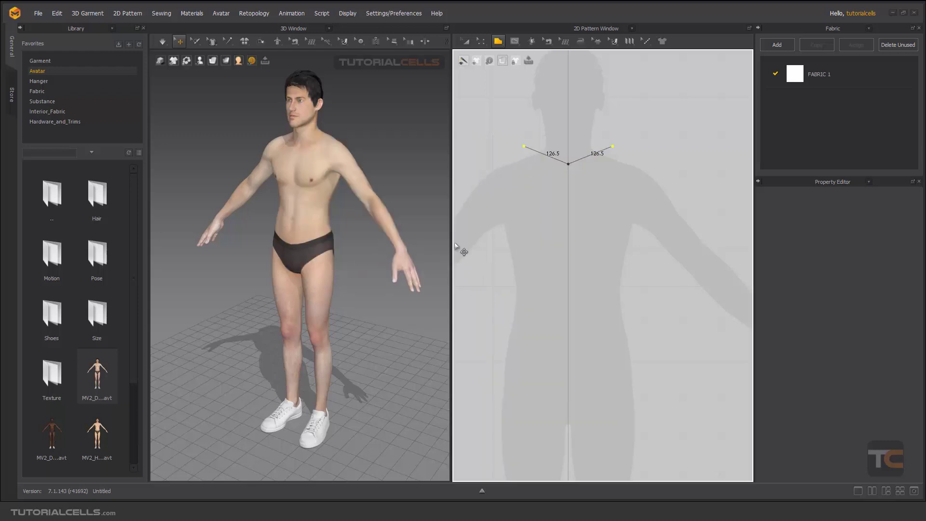
Add shoulder, armhole, side and hem points and close the mirrored bodice pattern at the centre line
{"action": "left_click", "coordinate": [664, 175]}
{"action": "left_click", "coordinate": [636, 241]}
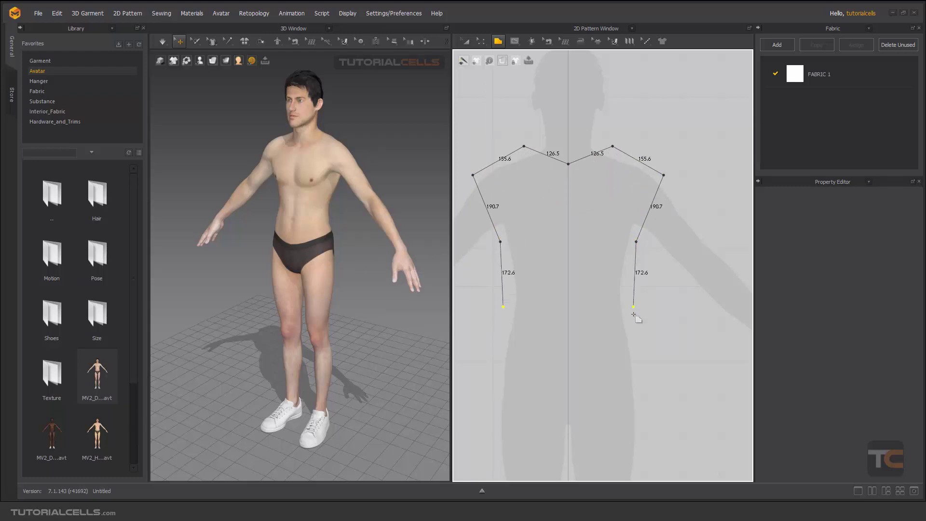
{"action": "left_click", "coordinate": [663, 410]}
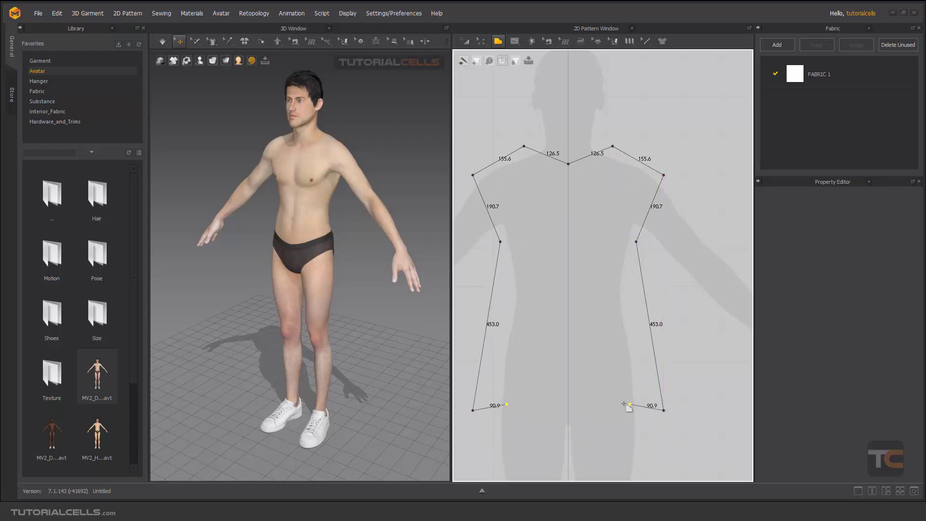
{"action": "left_click", "coordinate": [568, 410]}
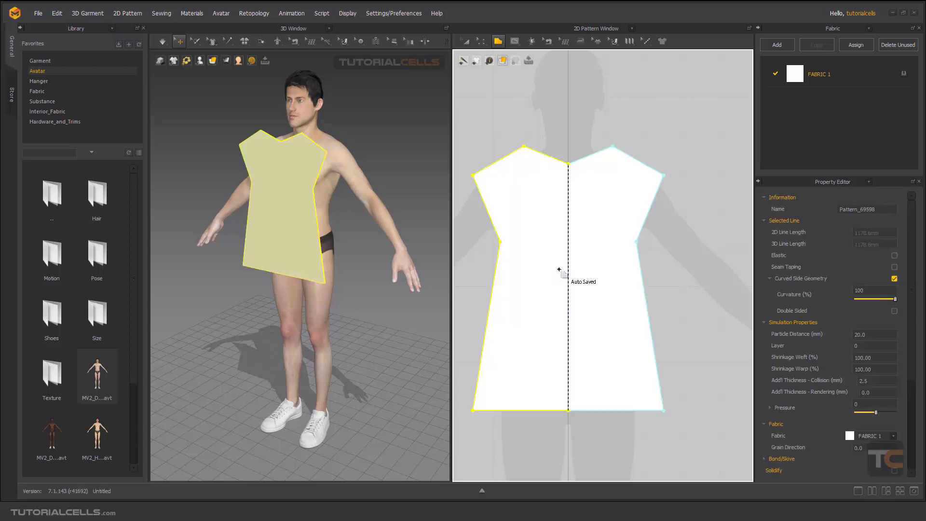
Copy the bodice pattern and paste a duplicate beside it to the right in the 2D pattern window
{"action": "scroll", "coordinate": [561, 237], "scroll_direction": "down", "scroll_amount": 3}
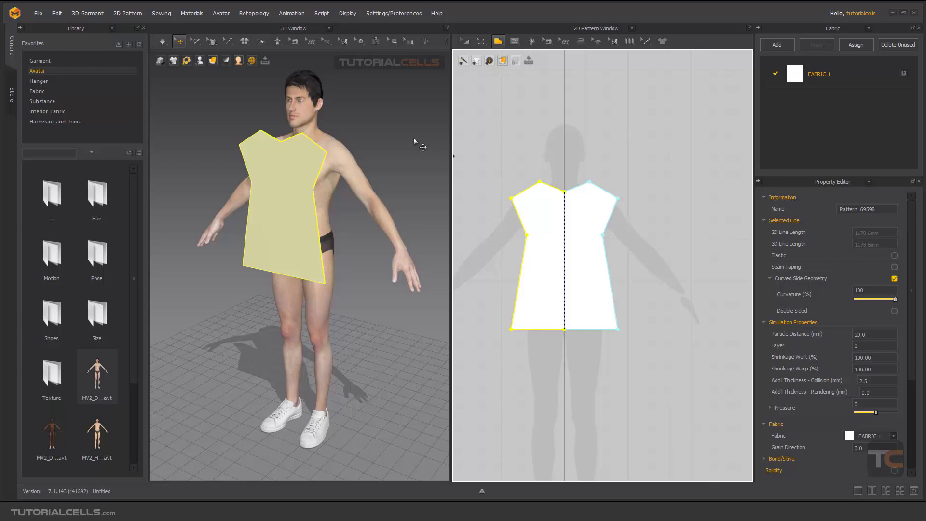
{"action": "mouse_move", "coordinate": [342, 141]}
{"action": "right_mouse_down"}
{"action": "mouse_move", "coordinate": [227, 145]}
{"action": "mouse_move", "coordinate": [363, 145]}
{"action": "mouse_move", "coordinate": [356, 148]}
{"action": "right_mouse_up"}
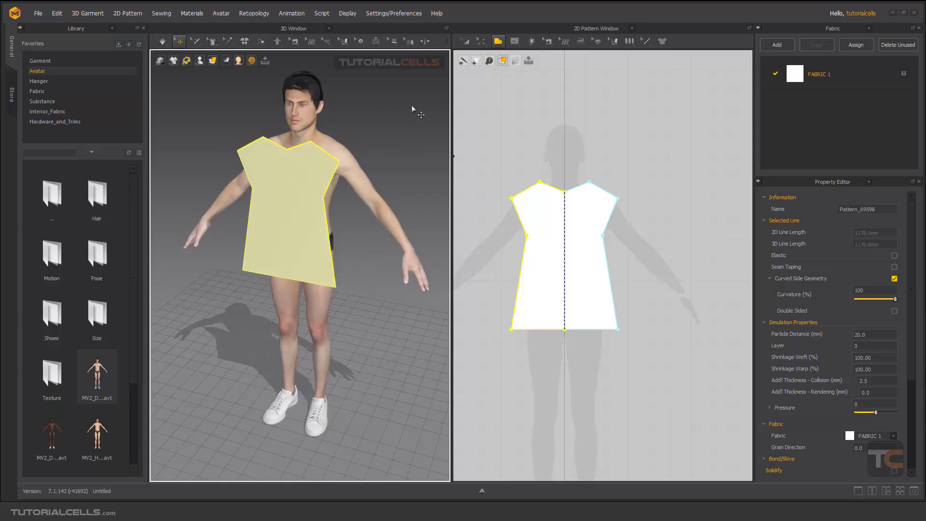
{"action": "left_click", "coordinate": [466, 41]}
{"action": "right_click", "coordinate": [578, 205]}
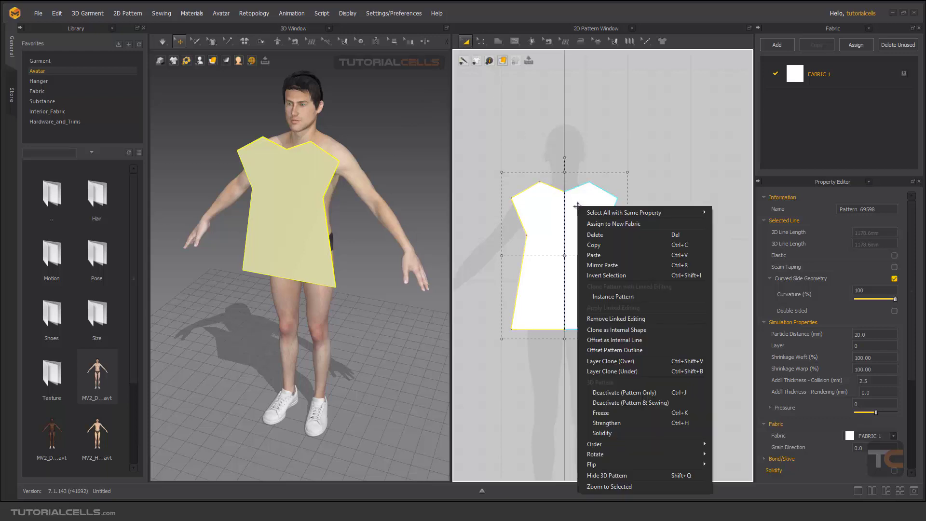
{"action": "left_click", "coordinate": [601, 246]}
{"action": "right_click", "coordinate": [660, 236]}
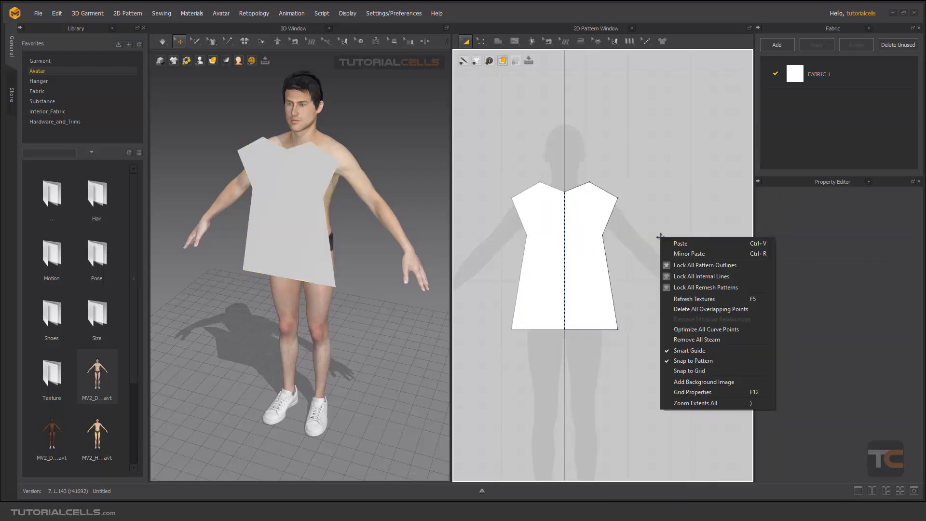
{"action": "left_click", "coordinate": [669, 243]}
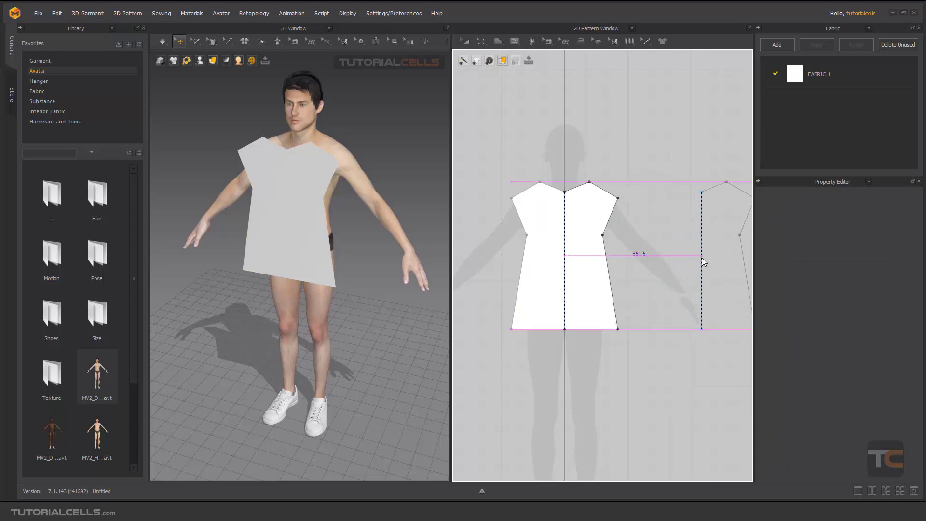
{"action": "left_click", "coordinate": [702, 257]}
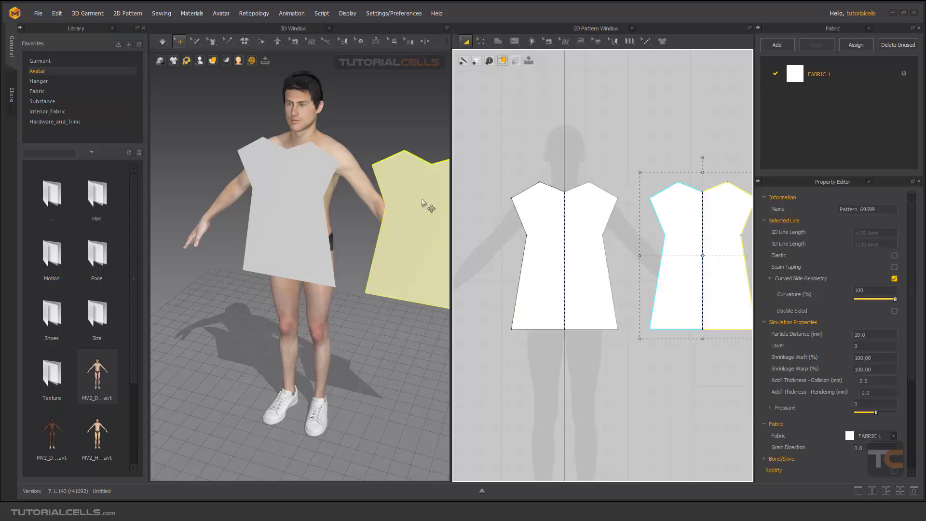
Move the duplicate pattern in the 3D window to sit behind the avatar's back
{"action": "right_click_drag", "start_coordinate": [423, 206], "coordinate": [392, 213]}
{"action": "scroll", "coordinate": [367, 204], "scroll_direction": "down", "scroll_amount": 3}
{"action": "middle_click_drag", "start_coordinate": [344, 216], "coordinate": [325, 217]}
{"action": "right_click_drag", "start_coordinate": [309, 195], "coordinate": [260, 253]}
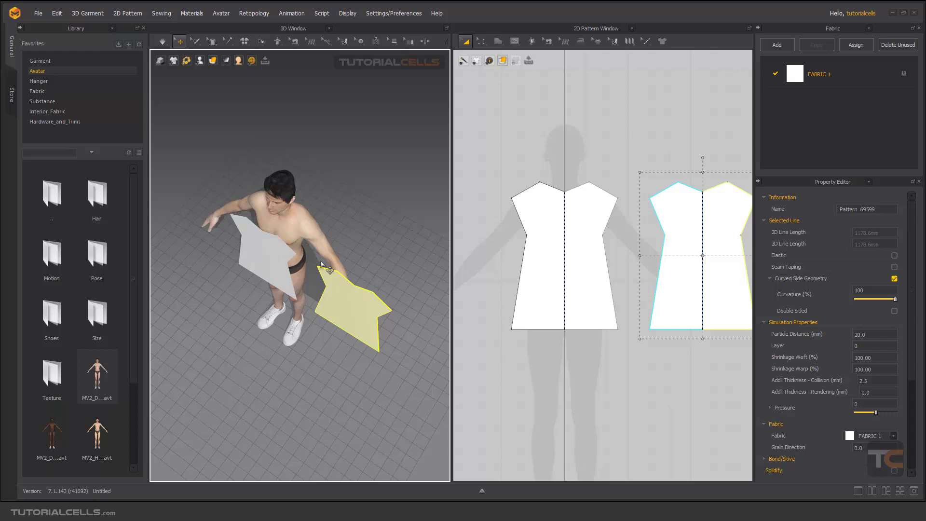
{"action": "right_click_drag", "start_coordinate": [335, 271], "coordinate": [248, 215]}
{"action": "left_click", "coordinate": [229, 176]}
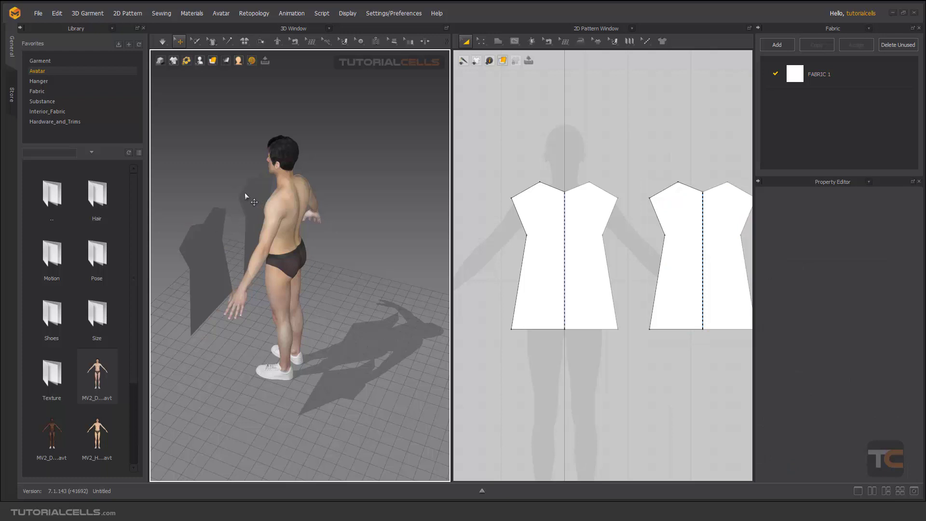
Select the duplicate pattern behind the avatar and flip it horizontally
{"action": "right_click_drag", "start_coordinate": [245, 192], "coordinate": [276, 203]}
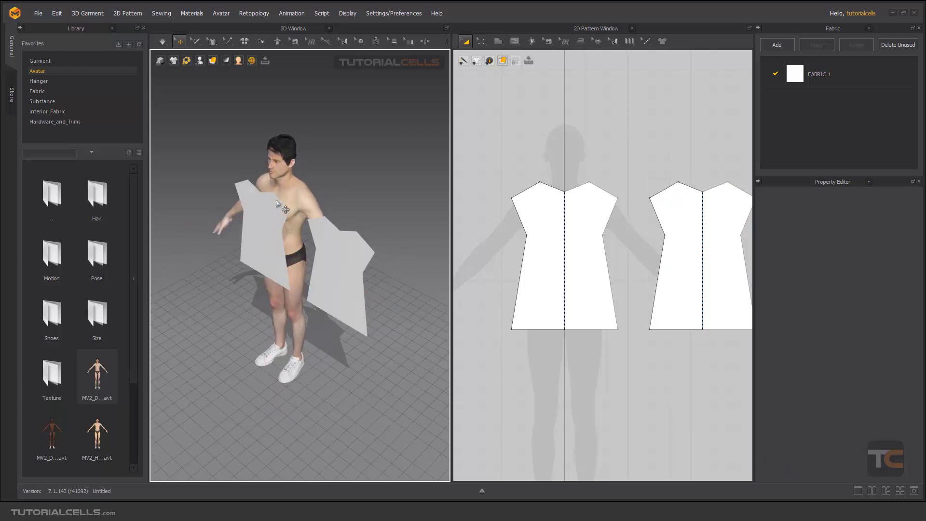
{"action": "right_click_drag", "start_coordinate": [281, 185], "coordinate": [316, 227]}
{"action": "left_click", "coordinate": [325, 263]}
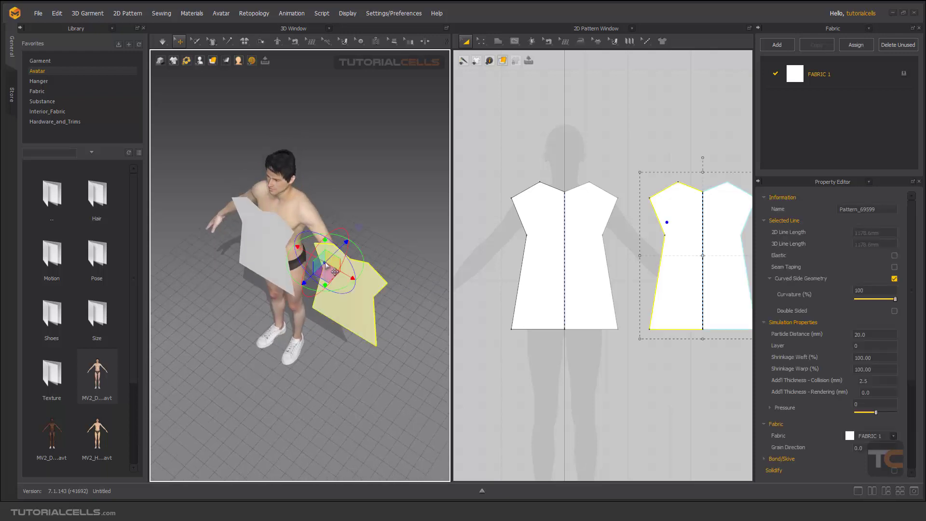
{"action": "right_click_drag", "start_coordinate": [294, 188], "coordinate": [380, 224]}
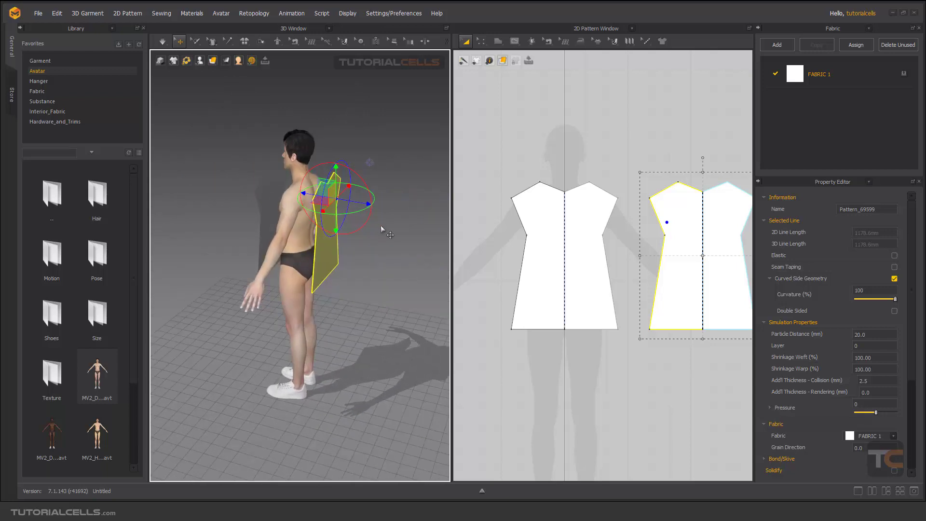
{"action": "scroll", "coordinate": [350, 237], "scroll_direction": "up", "scroll_amount": 3}
{"action": "right_click", "coordinate": [338, 237]}
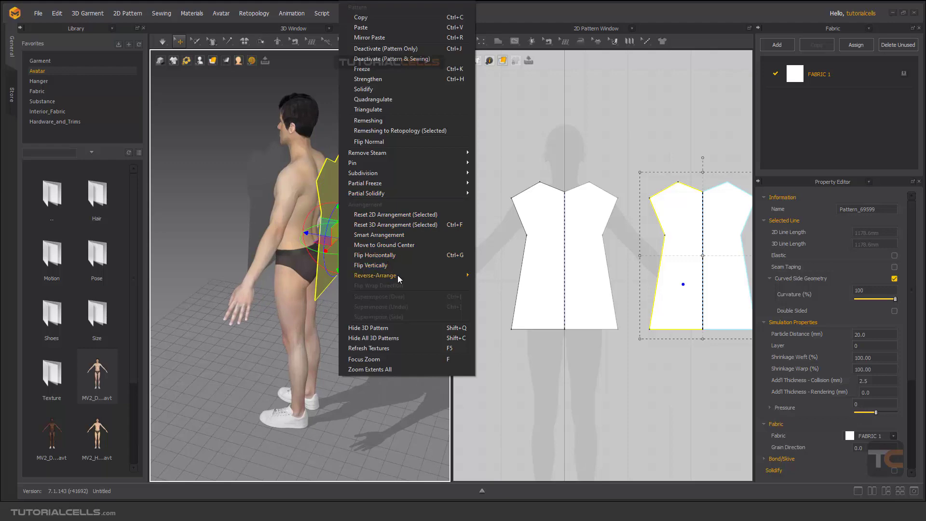
{"action": "left_click", "coordinate": [399, 252]}
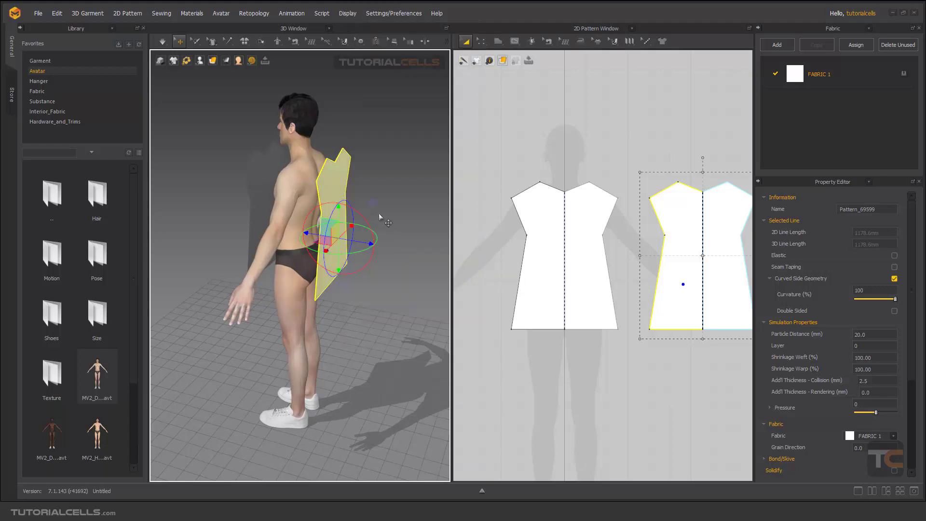
{"action": "right_click_drag", "start_coordinate": [379, 214], "coordinate": [398, 199]}
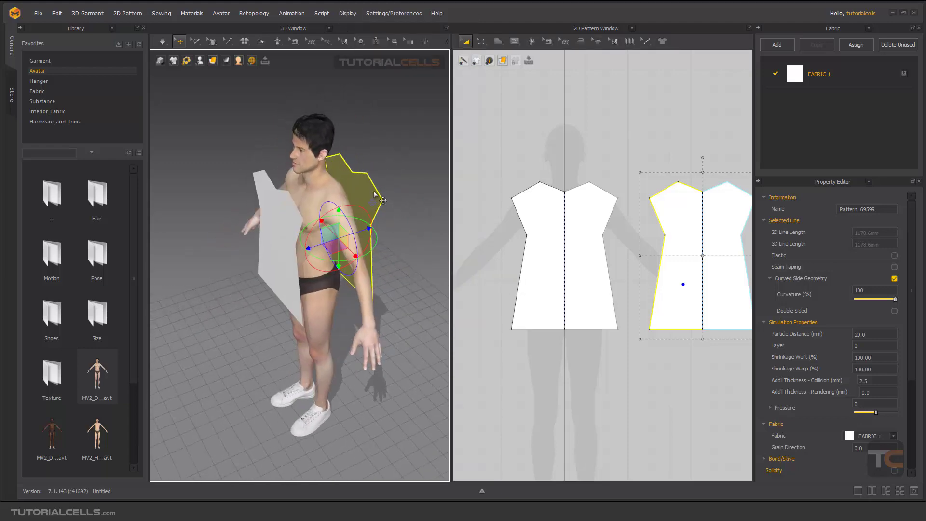
{"action": "left_click", "coordinate": [368, 163]}
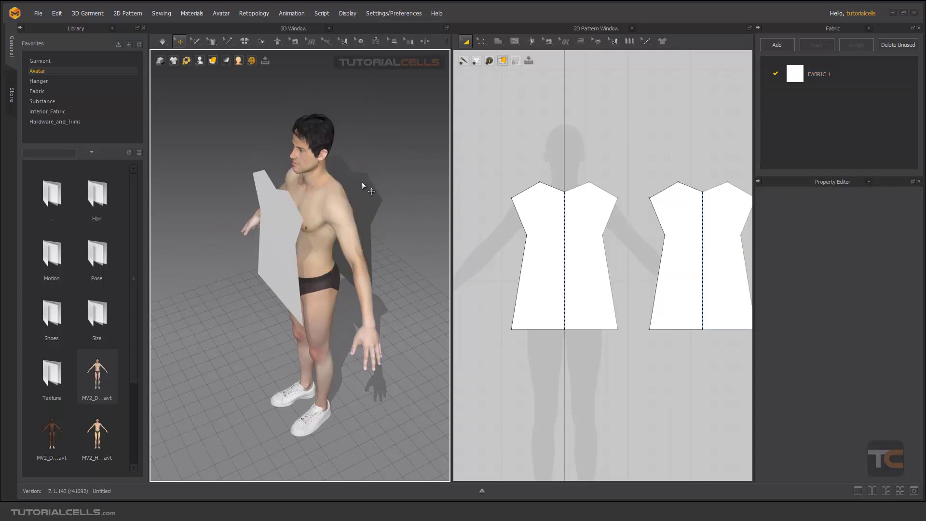
{"action": "right_click_drag", "start_coordinate": [296, 207], "coordinate": [352, 194]}
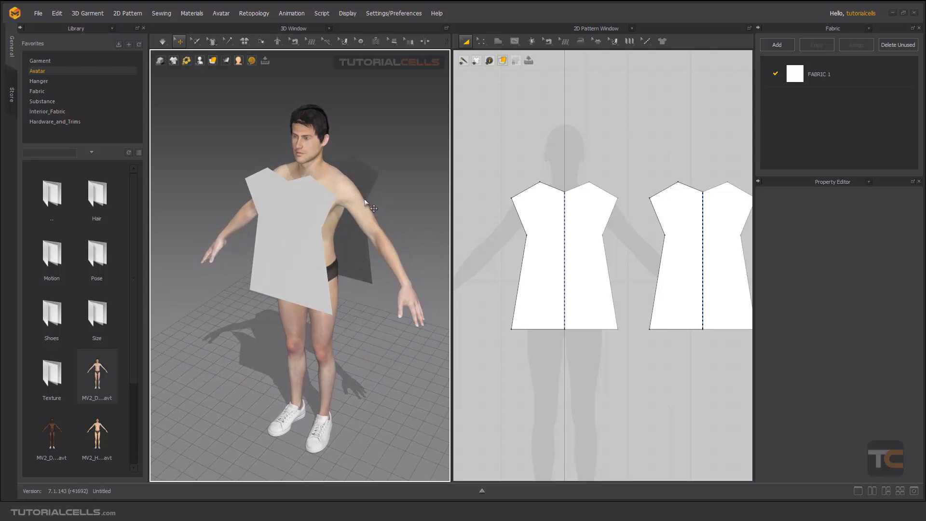
Sew the front bodice's shoulder seams to the back pattern's shoulders using Segment Sewing
{"action": "scroll", "coordinate": [367, 198], "scroll_direction": "up", "scroll_amount": 3}
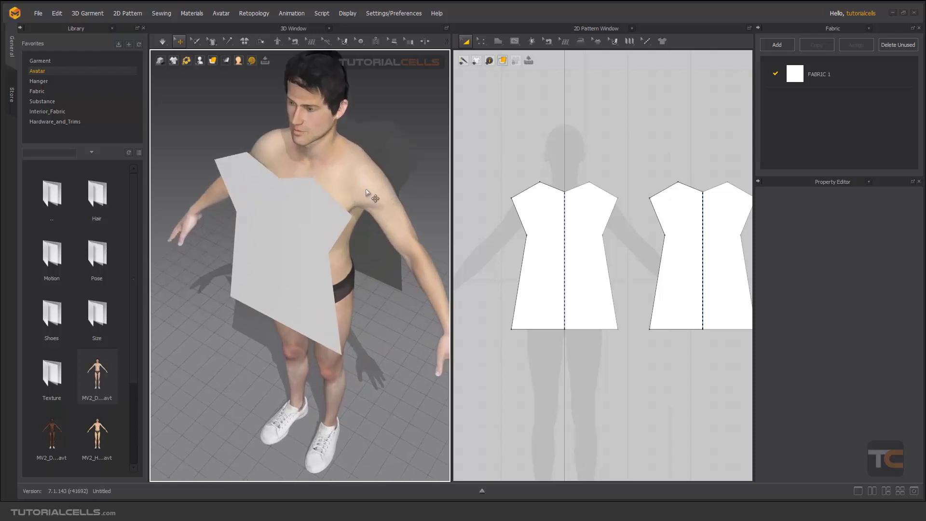
{"action": "middle_click_drag", "start_coordinate": [366, 192], "coordinate": [342, 209]}
{"action": "left_click", "coordinate": [291, 43]}
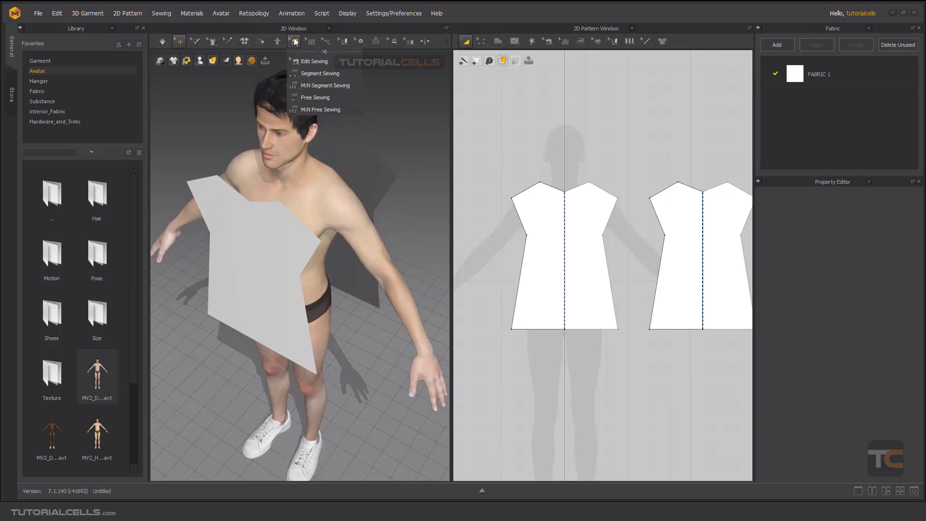
{"action": "left_click", "coordinate": [308, 74]}
{"action": "left_click", "coordinate": [289, 213]}
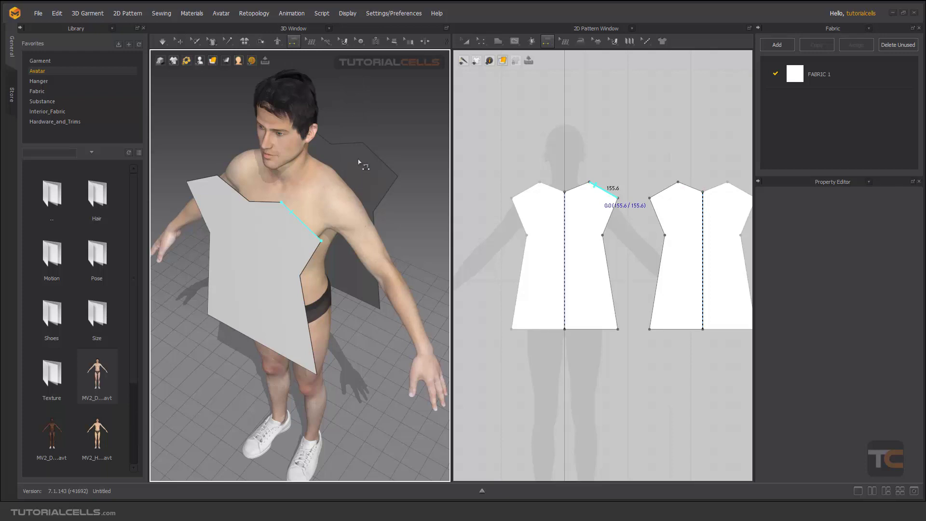
{"action": "left_click", "coordinate": [368, 151]}
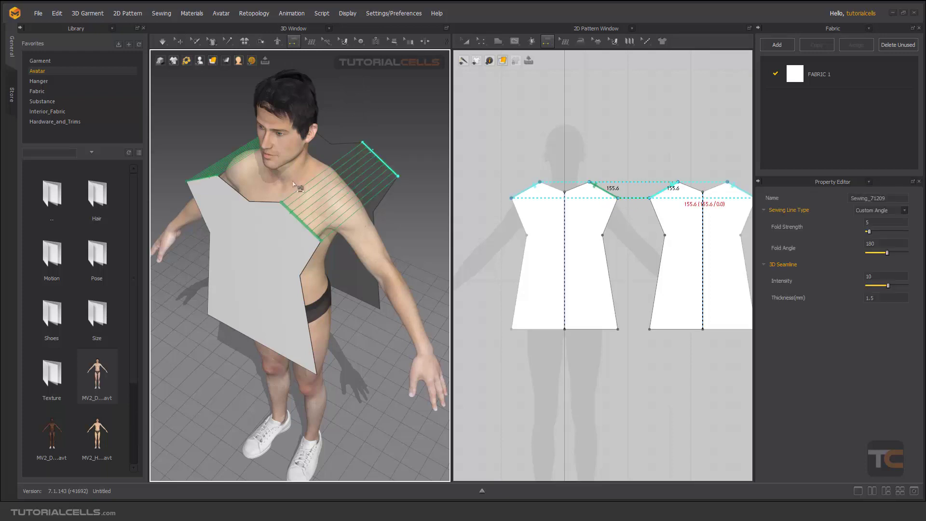
{"action": "right_click_drag", "start_coordinate": [368, 152], "coordinate": [309, 182]}
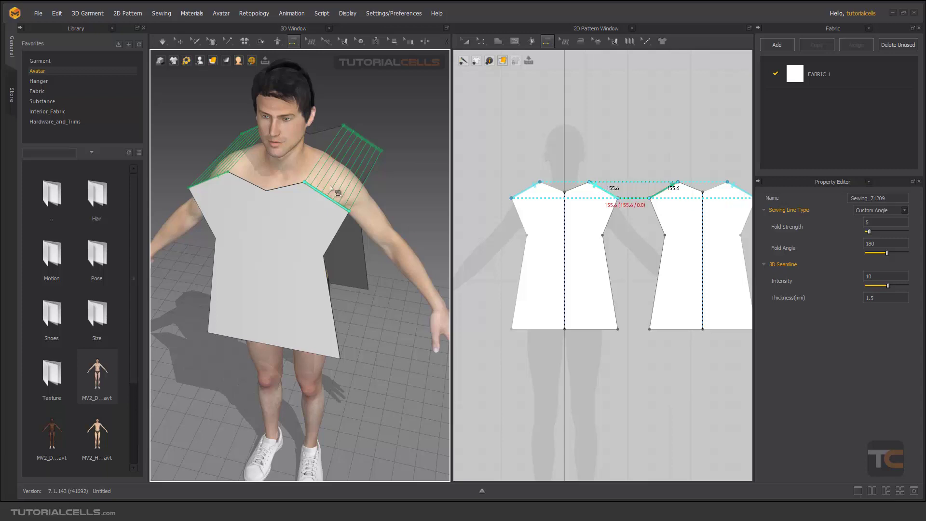
{"action": "right_click_drag", "start_coordinate": [339, 226], "coordinate": [314, 197]}
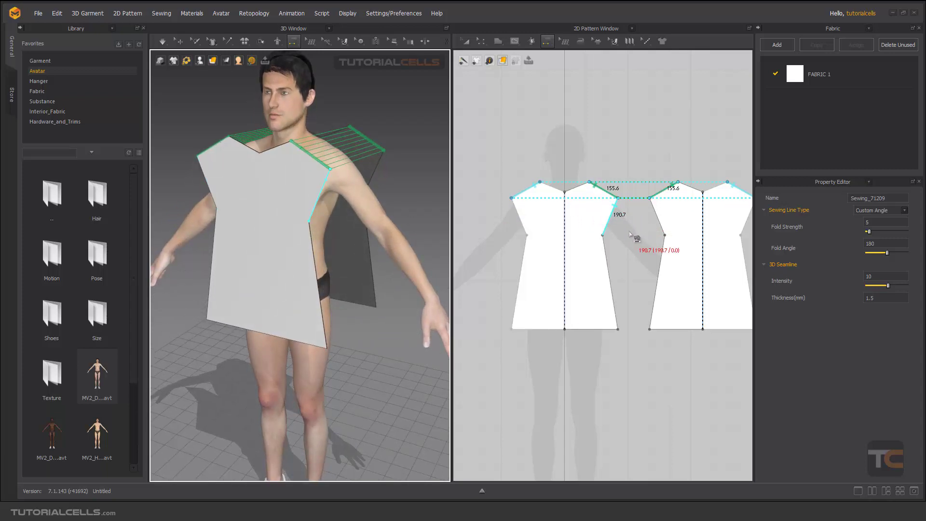
Sew both side seams of the front pattern to the matching sides of the back pattern
{"action": "left_click", "coordinate": [315, 252]}
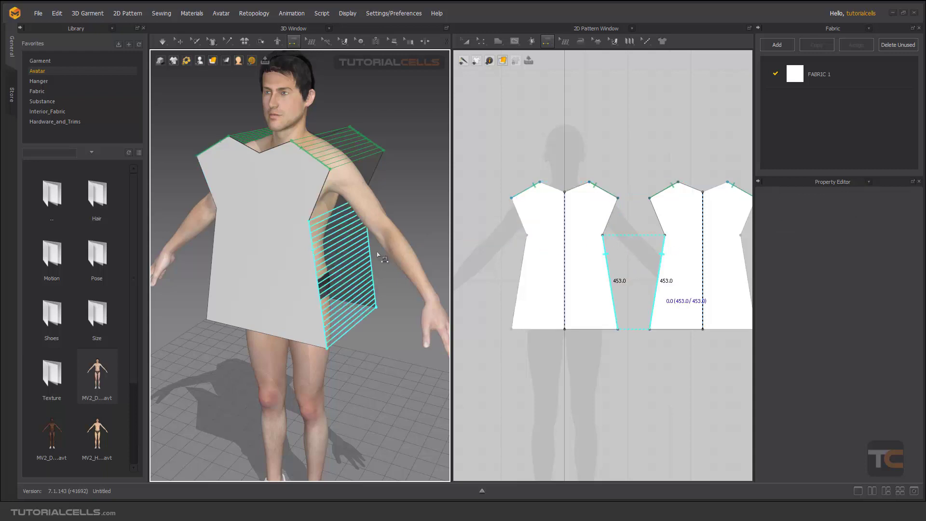
{"action": "right_click_drag", "start_coordinate": [374, 254], "coordinate": [316, 255]}
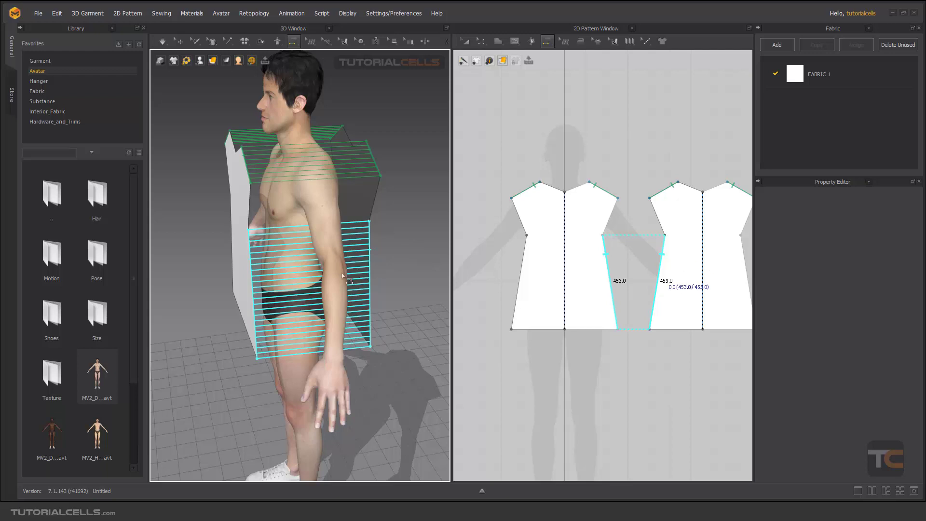
{"action": "right_click_drag", "start_coordinate": [231, 276], "coordinate": [329, 276]}
{"action": "left_click", "coordinate": [295, 276]}
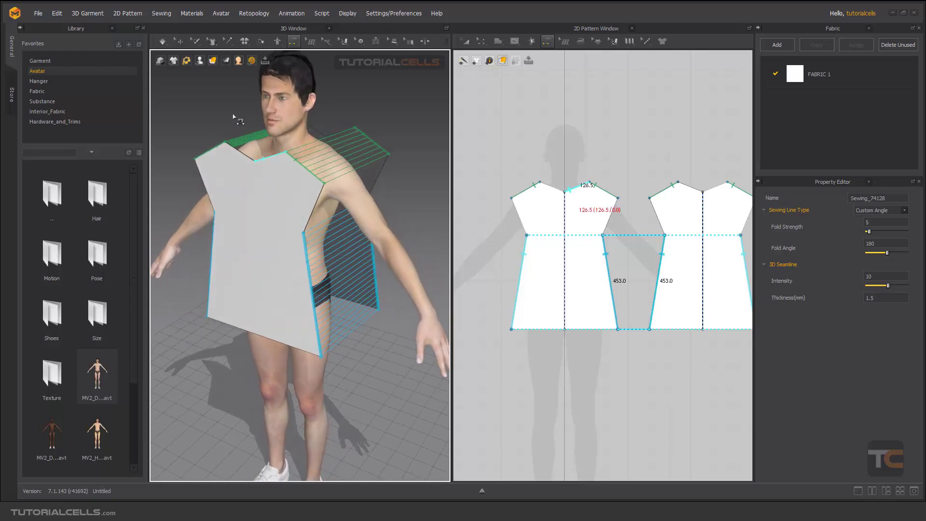
Run the simulation in Normal (Default) mode and drag the fabric to settle it on the avatar
{"action": "left_click", "coordinate": [165, 42]}
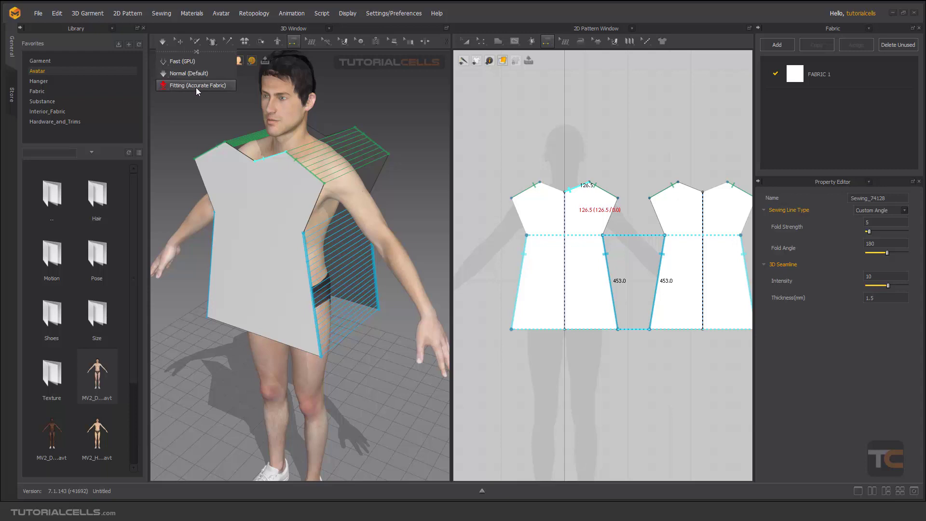
{"action": "left_click", "coordinate": [190, 73]}
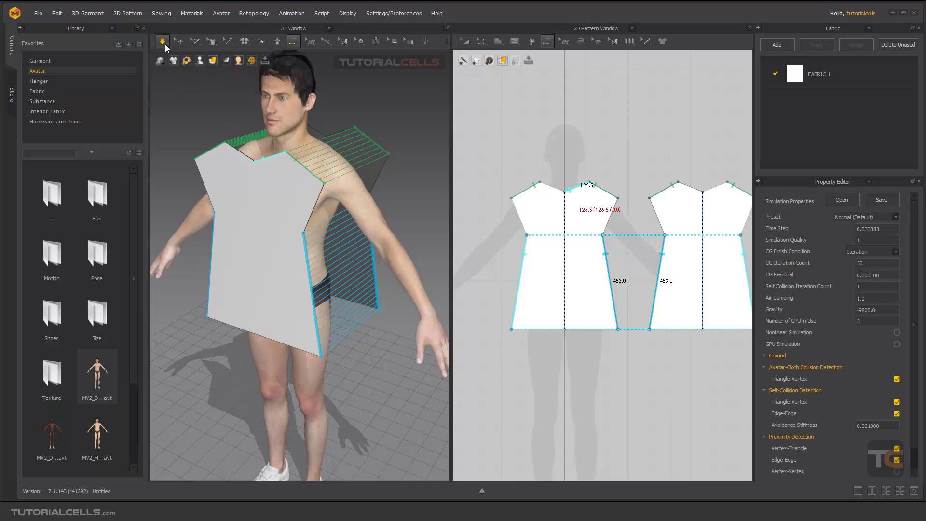
{"action": "left_click", "coordinate": [160, 60]}
{"action": "left_click", "coordinate": [198, 71]}
{"action": "right_click_drag", "start_coordinate": [375, 175], "coordinate": [338, 174]}
{"action": "left_click", "coordinate": [339, 163]}
{"action": "left_click_drag", "start_coordinate": [346, 158], "coordinate": [361, 147]}
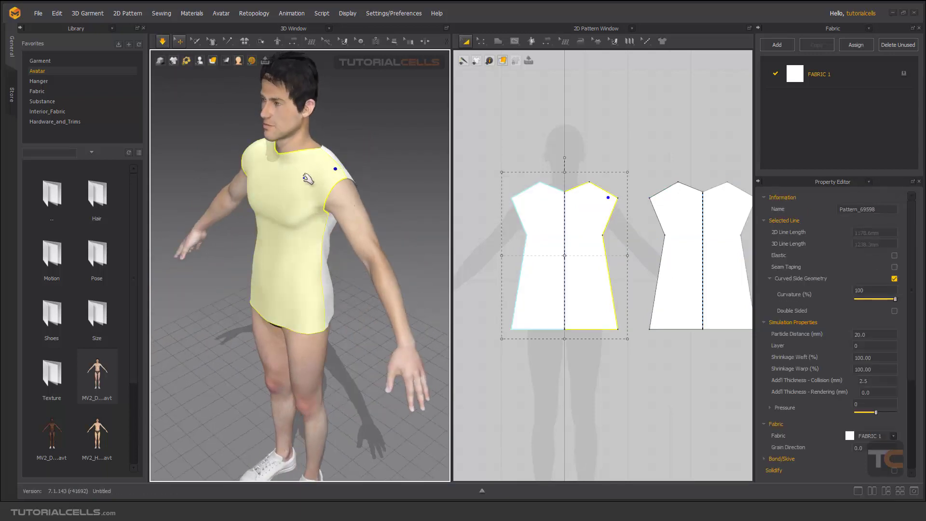
Pull the garment's shoulder and hem while simulating, then stop the simulation
{"action": "right_click_drag", "start_coordinate": [300, 181], "coordinate": [323, 170]}
{"action": "left_click_drag", "start_coordinate": [333, 168], "coordinate": [396, 155]}
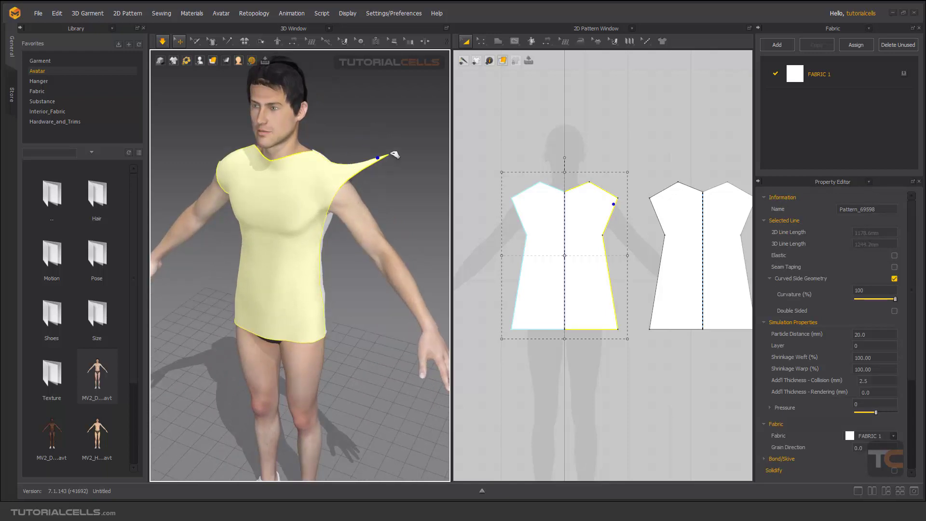
{"action": "left_click_drag", "start_coordinate": [327, 310], "coordinate": [358, 368]}
{"action": "middle_click_drag", "start_coordinate": [587, 319], "coordinate": [549, 300]}
{"action": "scroll", "coordinate": [522, 186], "scroll_direction": "up", "scroll_amount": 3}
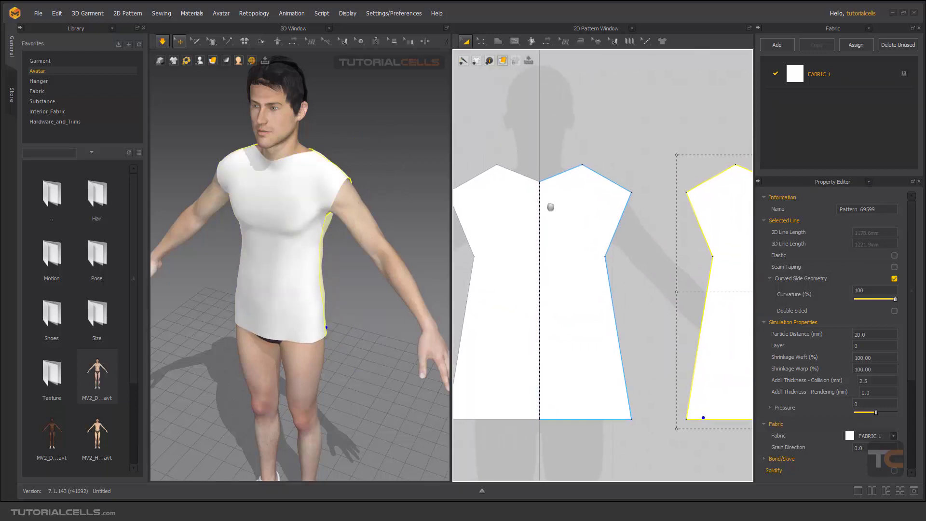
{"action": "left_click", "coordinate": [163, 44]}
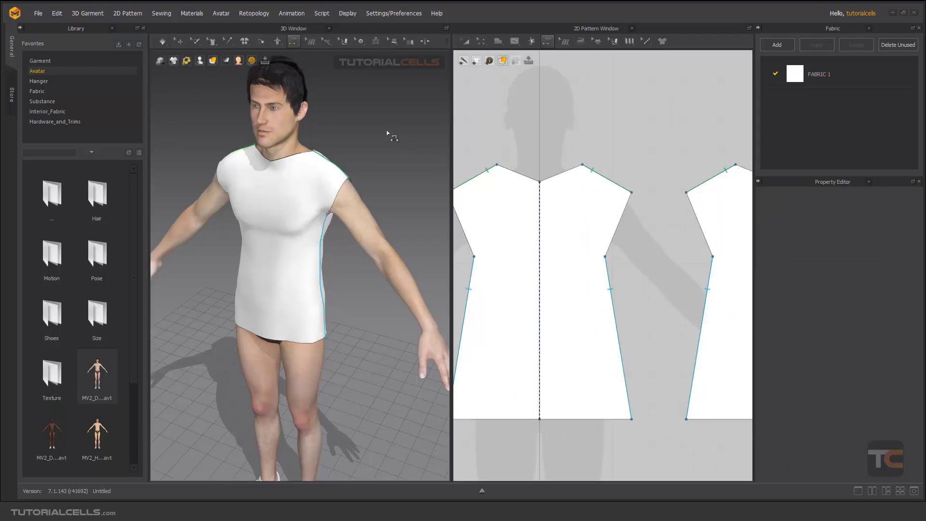
Curve the front and back necklines downward into a rounded shape in the 2D pattern window
{"action": "left_click", "coordinate": [179, 43]}
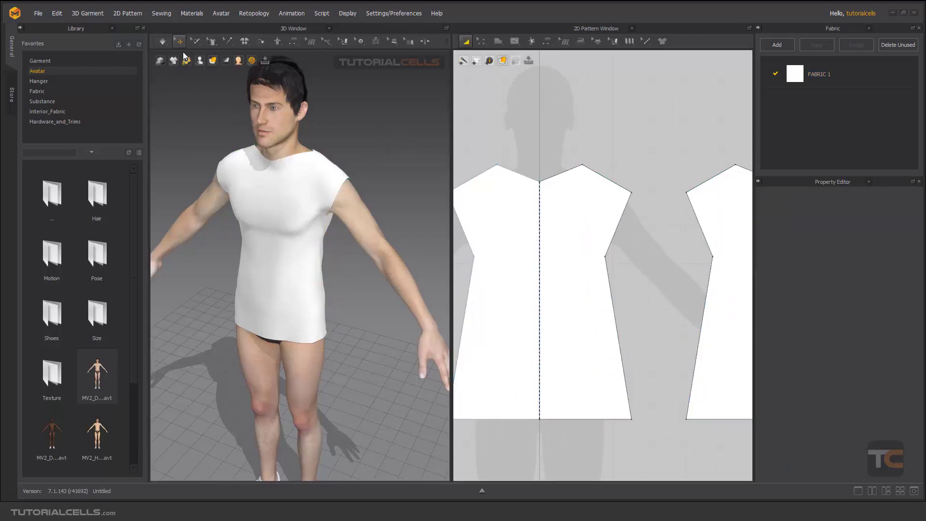
{"action": "key", "text": "space"}
{"action": "key", "text": "space"}
{"action": "left_click_drag", "start_coordinate": [475, 42], "coordinate": [494, 63]}
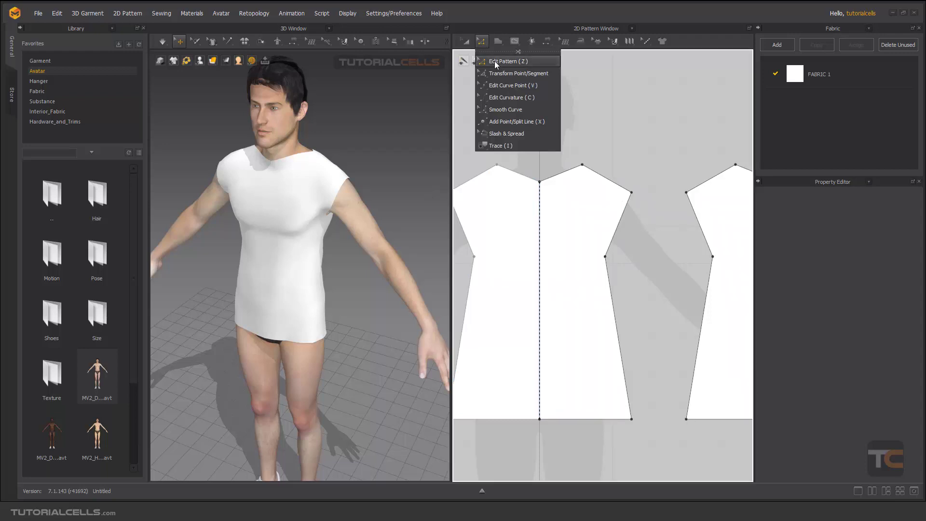
{"action": "left_click", "coordinate": [505, 124]}
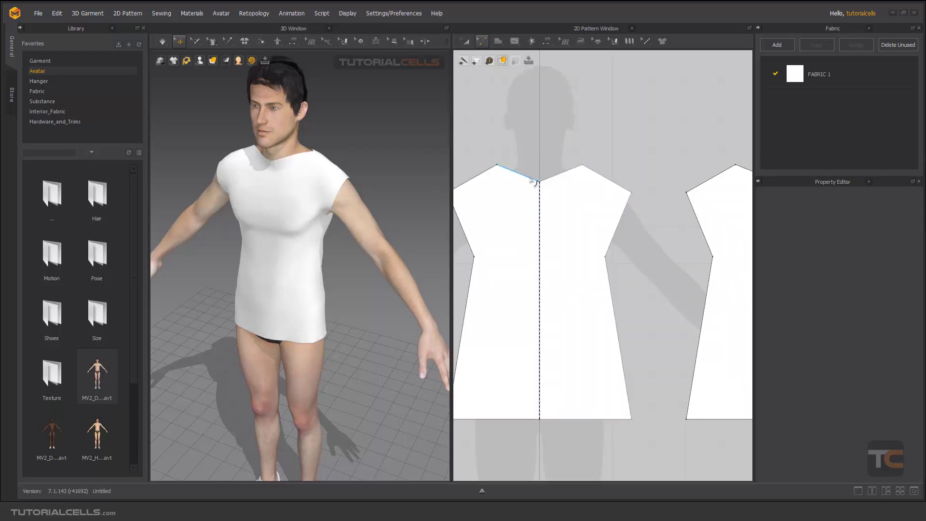
{"action": "left_click_drag", "start_coordinate": [530, 178], "coordinate": [528, 182]}
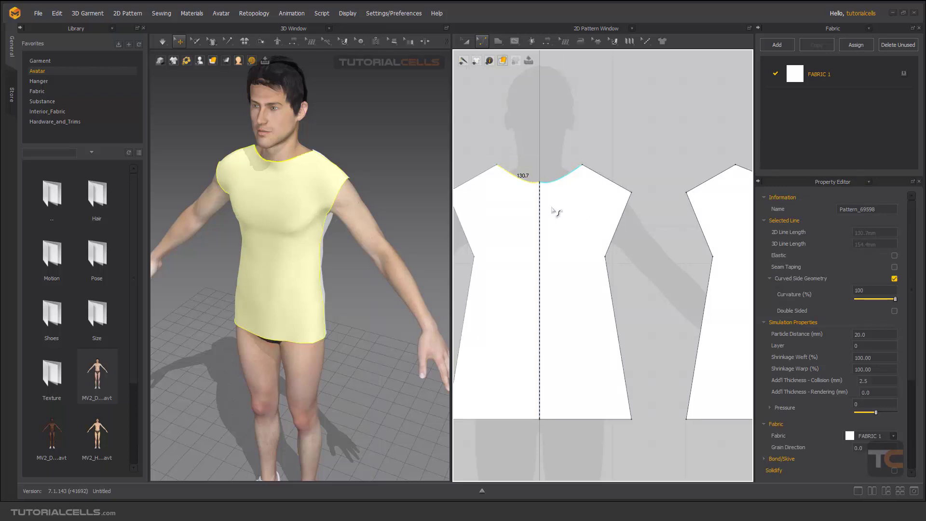
{"action": "middle_click_drag", "start_coordinate": [620, 212], "coordinate": [532, 227]}
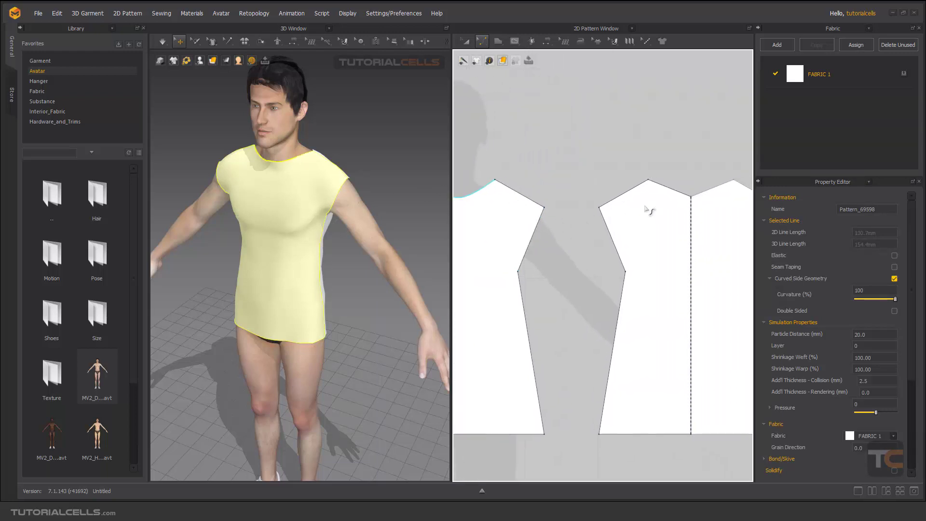
{"action": "left_click_drag", "start_coordinate": [676, 192], "coordinate": [676, 195]}
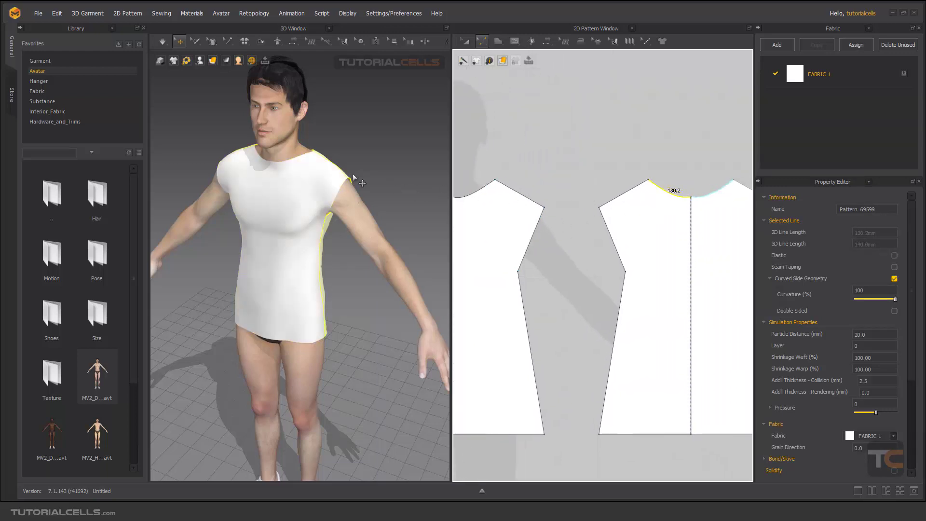
{"action": "right_click_drag", "start_coordinate": [354, 180], "coordinate": [318, 179]}
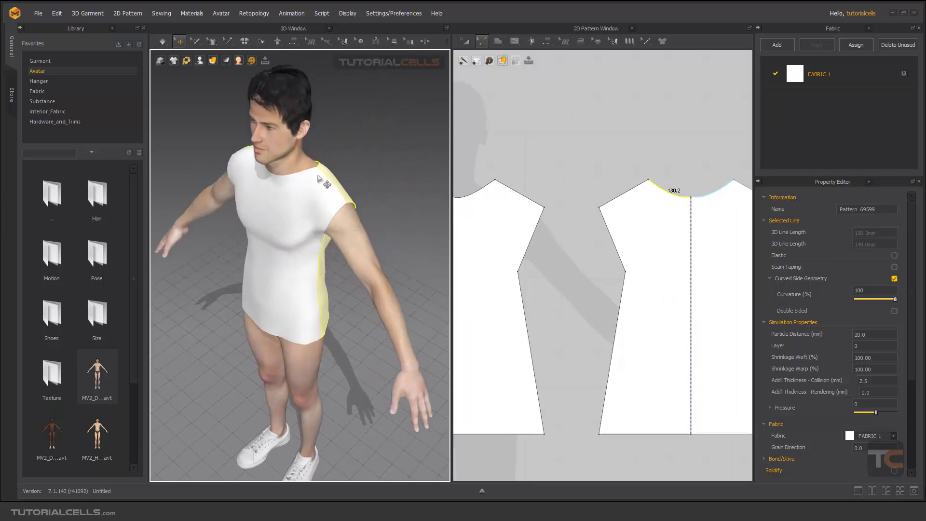
Select the front and back hem lines together and move them down to lengthen the garment
{"action": "scroll", "coordinate": [562, 290], "scroll_direction": "down", "scroll_amount": 4}
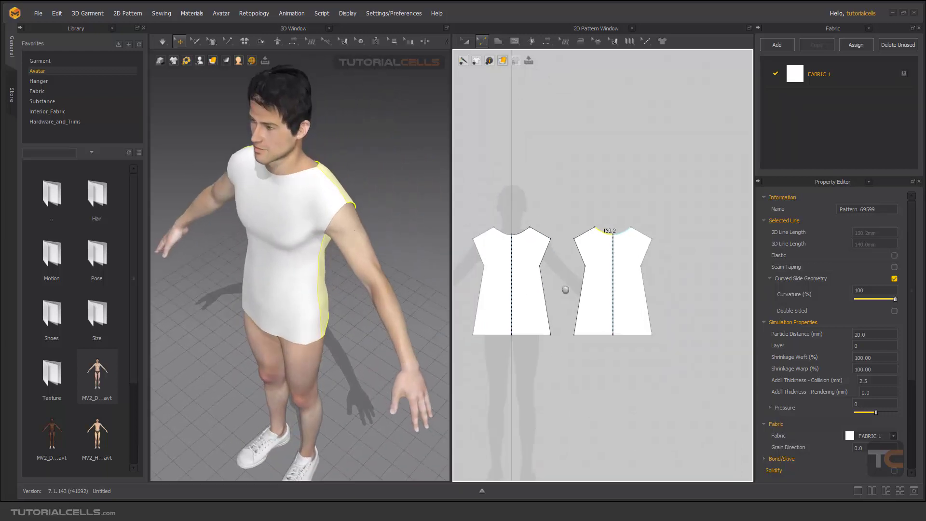
{"action": "right_click_drag", "start_coordinate": [565, 289], "coordinate": [591, 257]}
{"action": "left_click", "coordinate": [485, 44]}
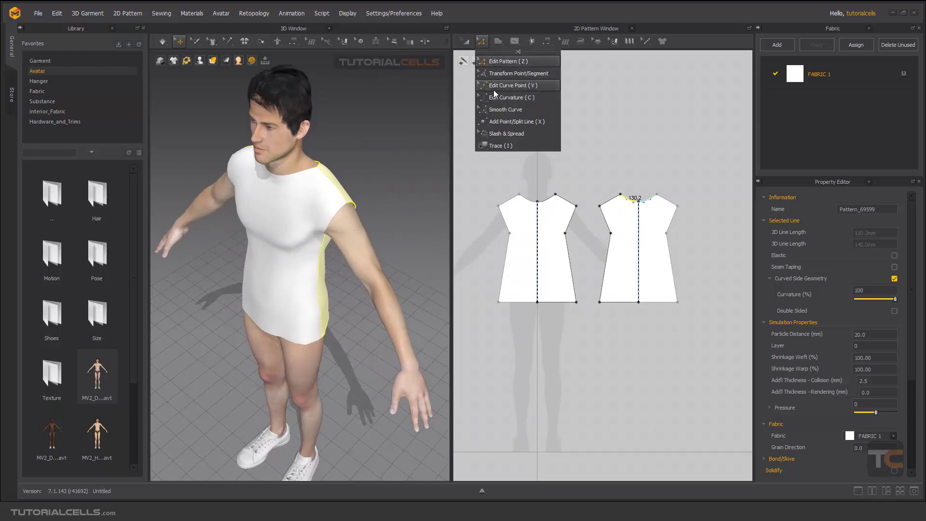
{"action": "left_click", "coordinate": [491, 61]}
{"action": "left_click", "coordinate": [518, 302]}
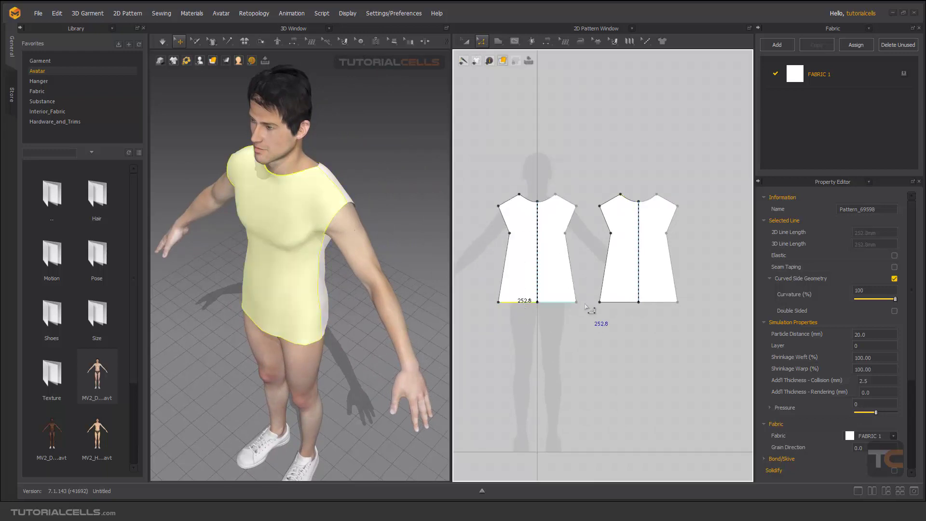
{"action": "left_click", "coordinate": [618, 302], "text": "shift"}
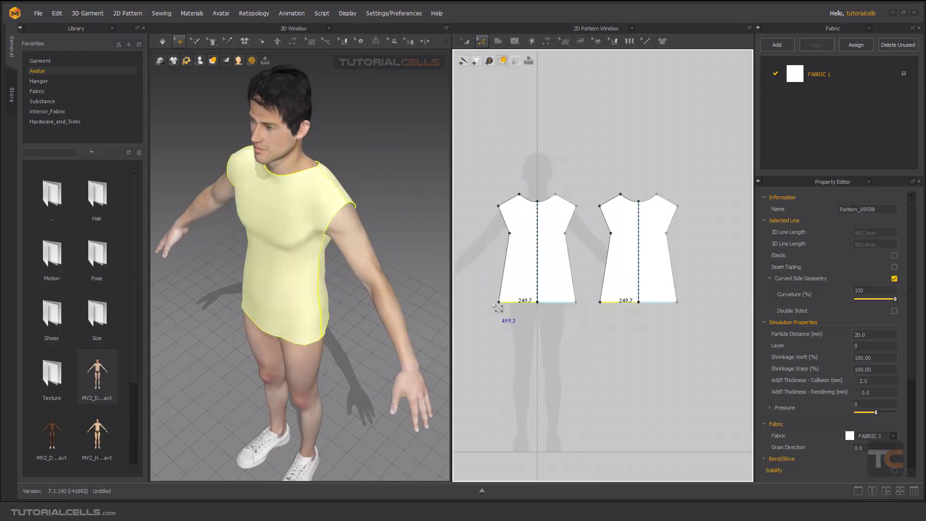
{"action": "left_click_drag", "start_coordinate": [508, 303], "coordinate": [515, 321]}
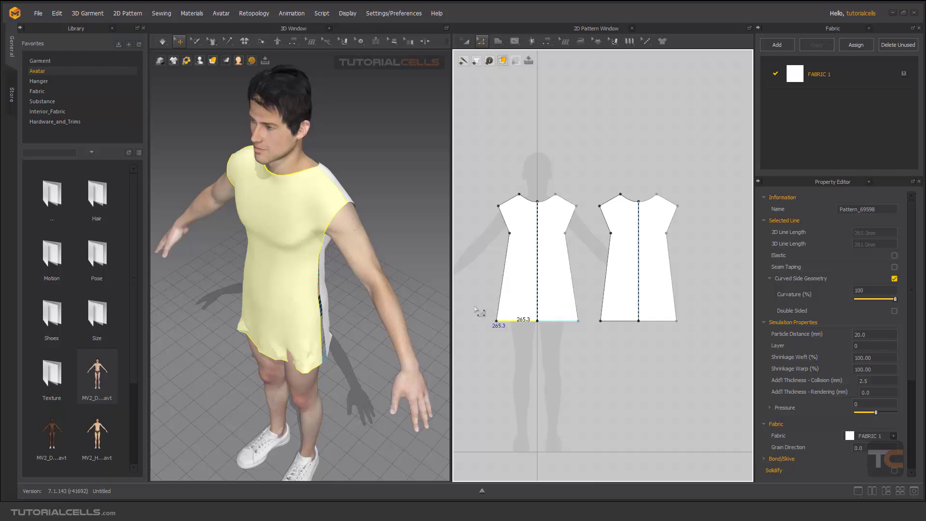
Resimulate the lengthened garment and pull the fabric to settle it on the avatar
{"action": "right_click_drag", "start_coordinate": [331, 309], "coordinate": [339, 285]}
{"action": "key", "text": "space"}
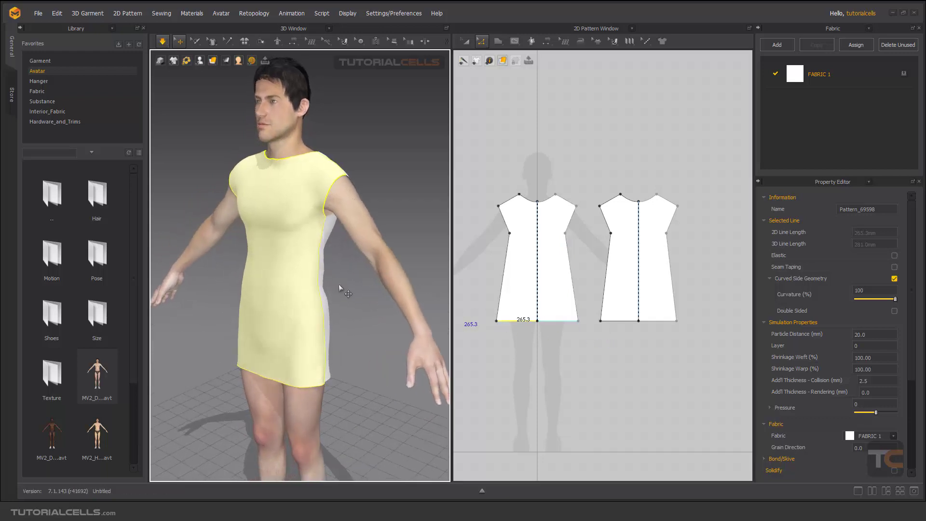
{"action": "left_click_drag", "start_coordinate": [313, 367], "coordinate": [363, 399]}
{"action": "mouse_move", "coordinate": [357, 342]}
{"action": "right_mouse_down"}
{"action": "mouse_move", "coordinate": [424, 345]}
{"action": "mouse_move", "coordinate": [361, 352]}
{"action": "right_mouse_up"}
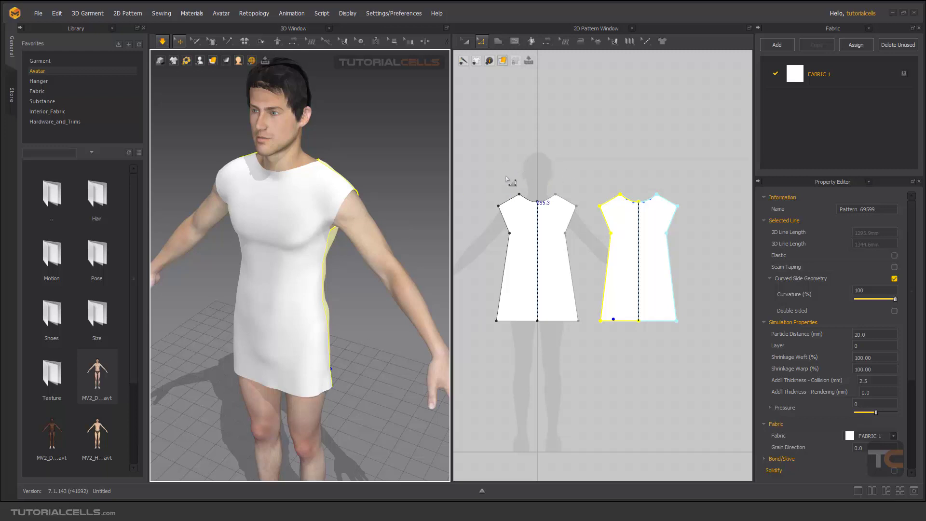
Turn on Check Sewing Length for the sewn patterns
{"action": "mouse_move", "coordinate": [238, 205]}
{"action": "right_mouse_down"}
{"action": "mouse_move", "coordinate": [347, 197]}
{"action": "mouse_move", "coordinate": [239, 196]}
{"action": "mouse_move", "coordinate": [242, 207]}
{"action": "right_mouse_up"}
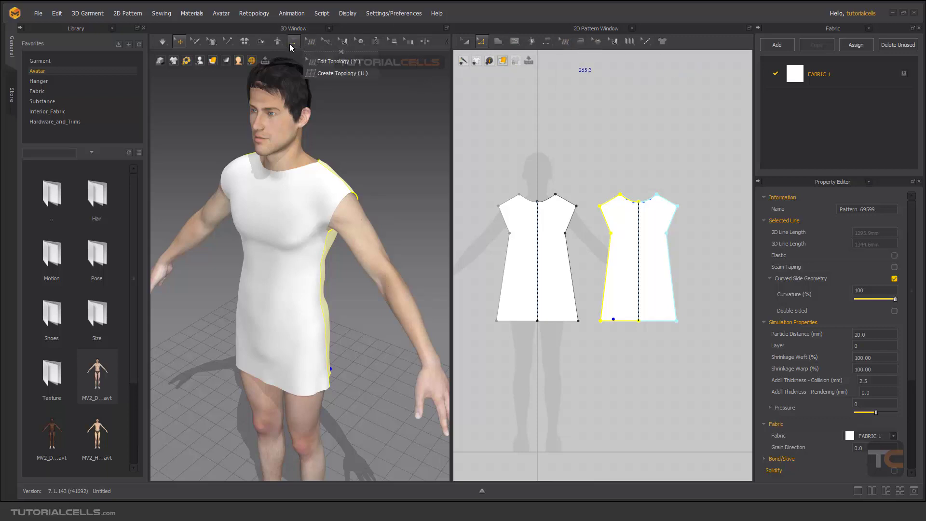
{"action": "left_click", "coordinate": [291, 44]}
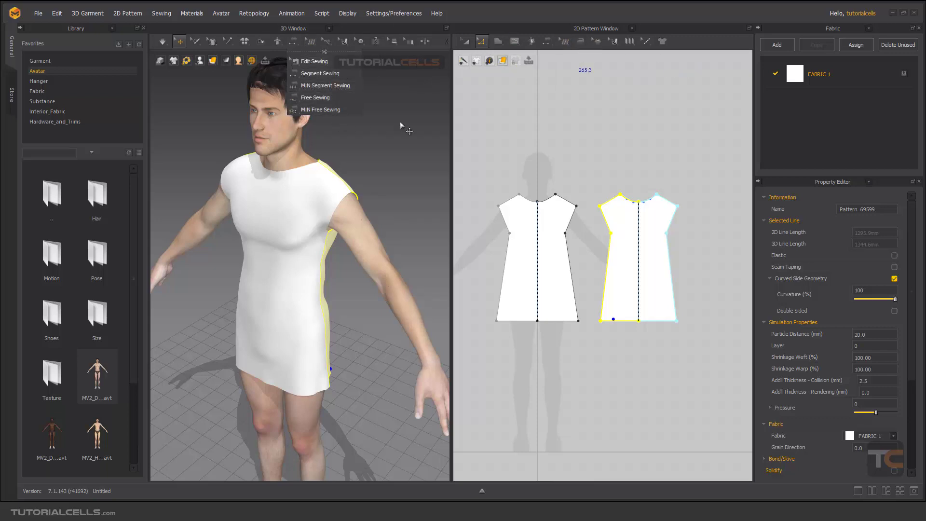
{"action": "left_click", "coordinate": [548, 41]}
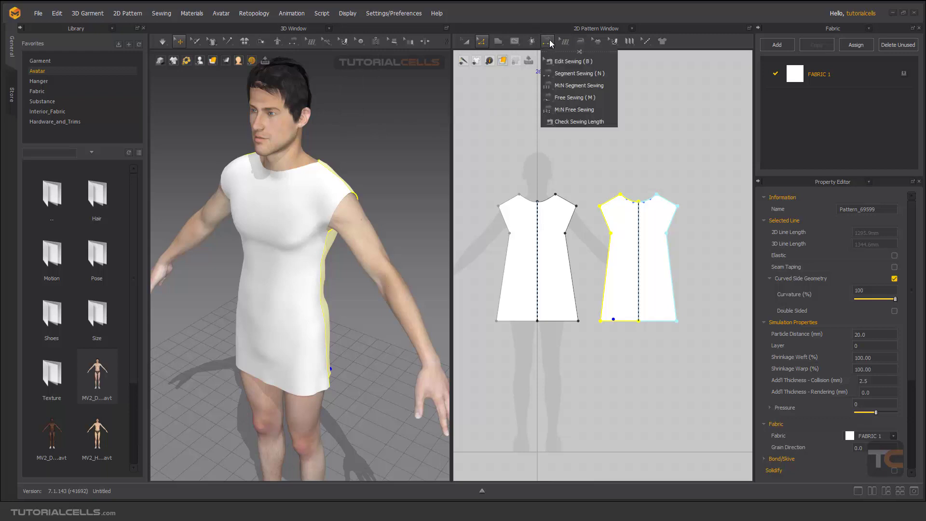
{"action": "left_click", "coordinate": [568, 122]}
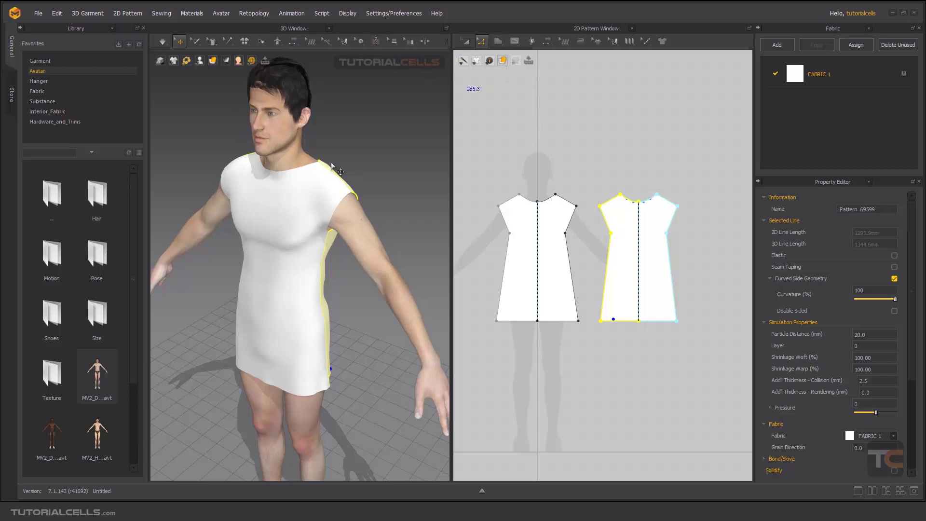
Open the Fabric folder in the library
{"action": "left_click", "coordinate": [212, 61]}
{"action": "right_click_drag", "start_coordinate": [361, 204], "coordinate": [360, 186]}
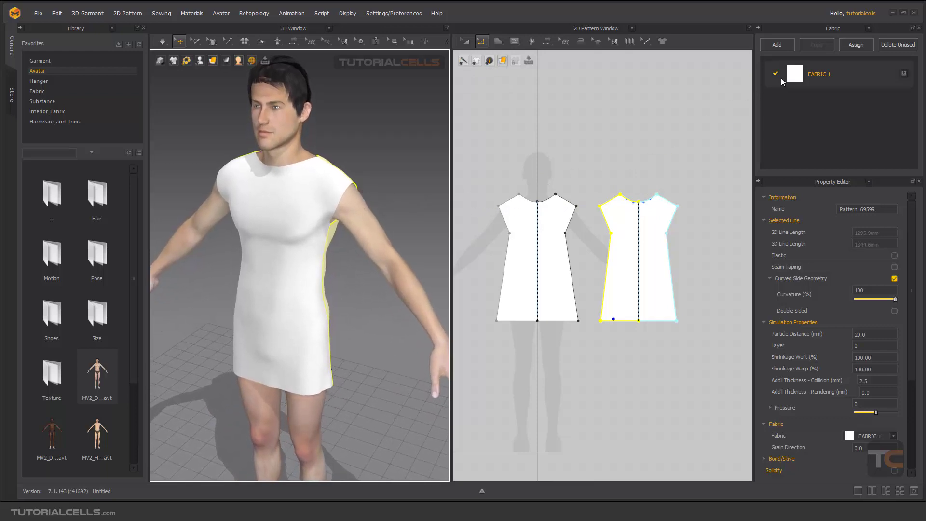
{"action": "left_click", "coordinate": [42, 90]}
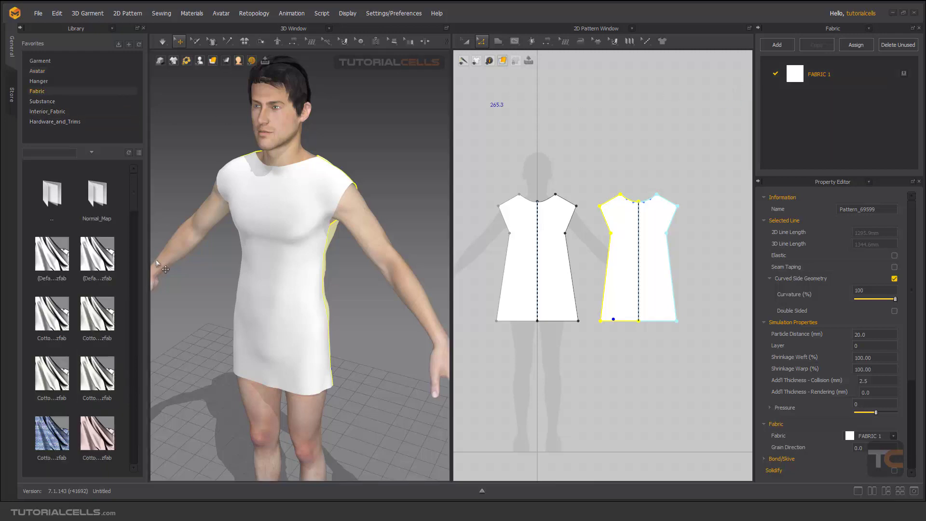
Apply the Cotton_Oxford fabric to the front pattern by dropping it onto the garment
{"action": "left_click_drag", "start_coordinate": [52, 434], "coordinate": [274, 260]}
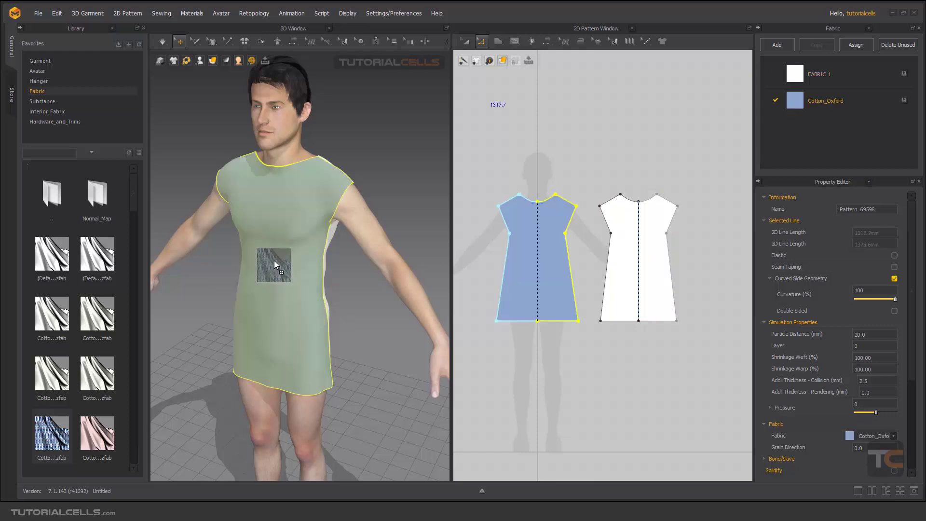
{"action": "mouse_move", "coordinate": [366, 190]}
{"action": "right_mouse_down"}
{"action": "mouse_move", "coordinate": [223, 188]}
{"action": "mouse_move", "coordinate": [380, 197]}
{"action": "right_mouse_up"}
{"action": "left_click", "coordinate": [380, 188]}
Apply the Wool fabric from the library to the back pattern of the dress
{"action": "scroll", "coordinate": [319, 198], "scroll_direction": "up", "scroll_amount": 8}
{"action": "scroll", "coordinate": [316, 193], "scroll_direction": "down", "scroll_amount": 5}
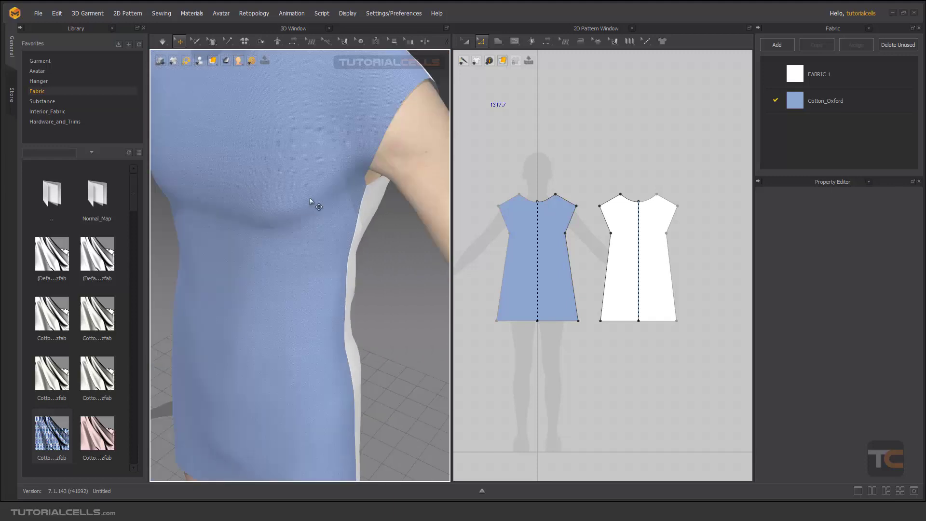
{"action": "scroll", "coordinate": [312, 189], "scroll_direction": "up", "scroll_amount": 5}
{"action": "right_click_drag", "start_coordinate": [314, 206], "coordinate": [201, 207]}
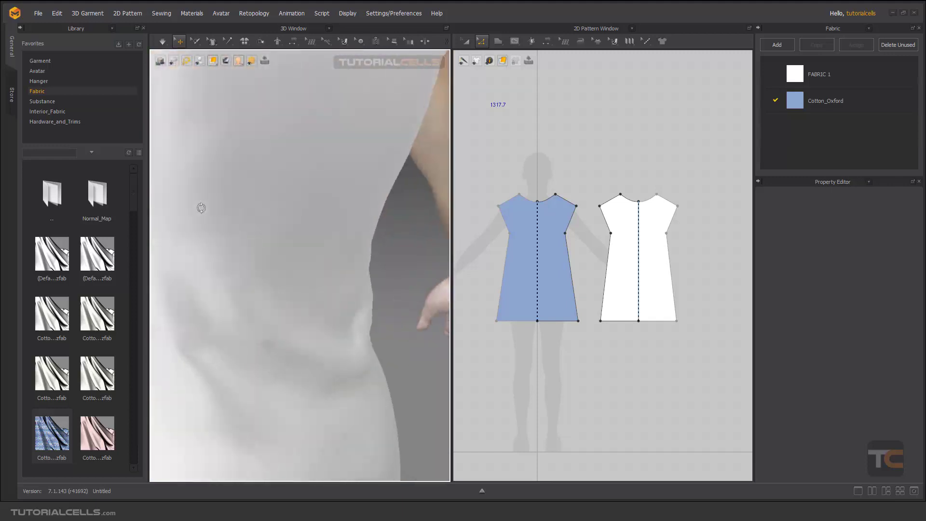
{"action": "scroll", "coordinate": [68, 359], "scroll_direction": "down", "scroll_amount": 10}
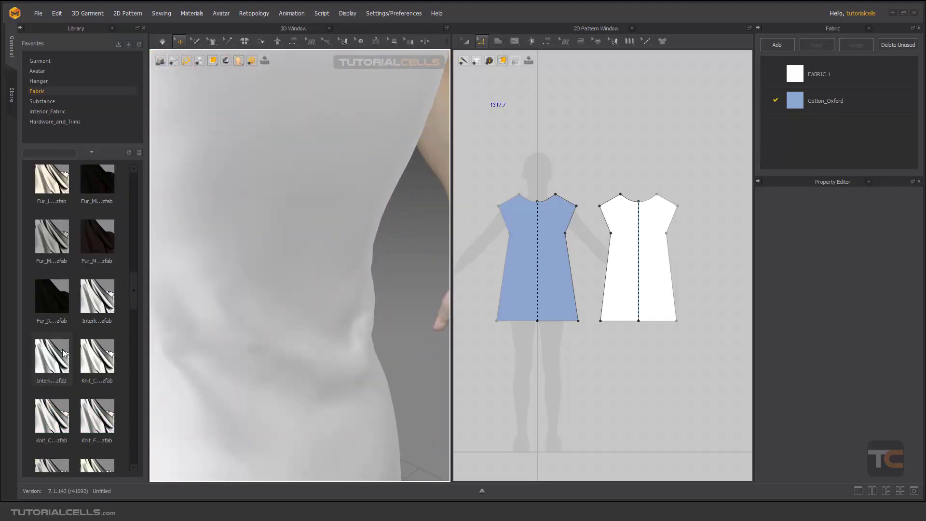
{"action": "scroll", "coordinate": [70, 362], "scroll_direction": "down", "scroll_amount": 5}
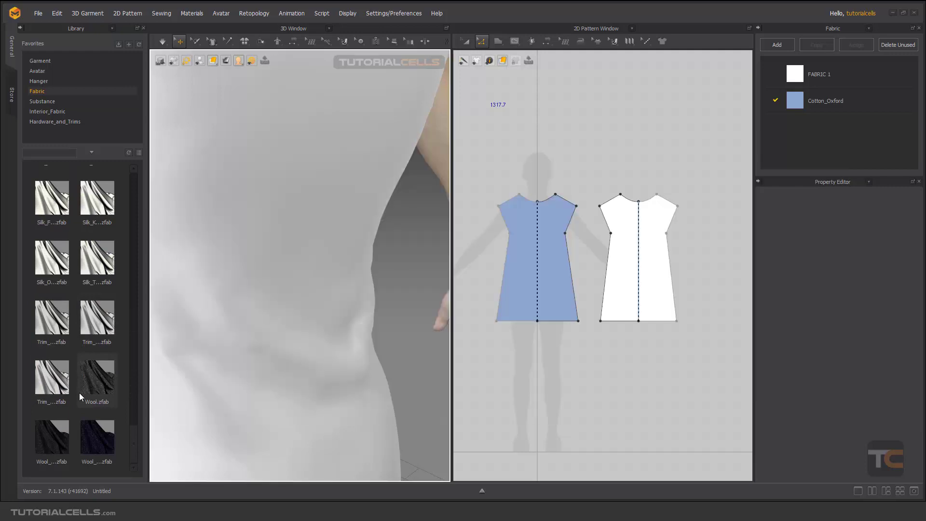
{"action": "mouse_move", "coordinate": [89, 377]}
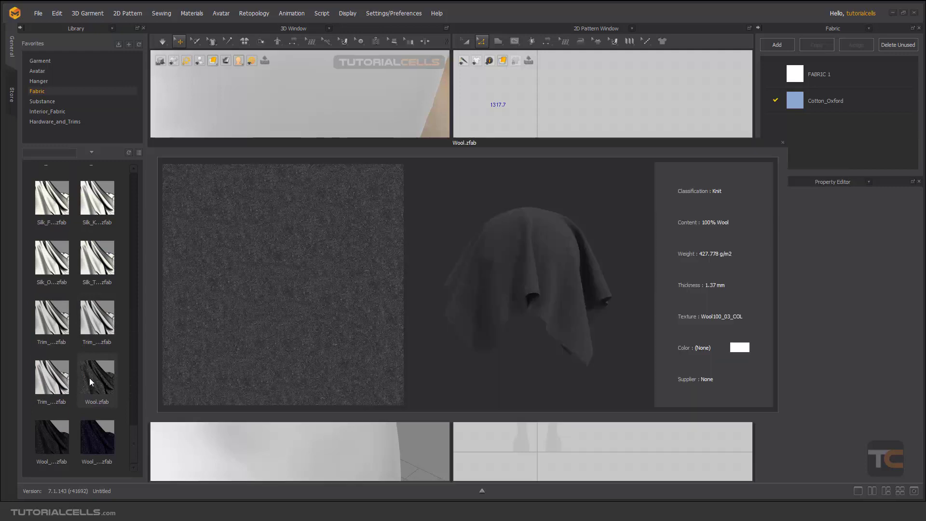
{"action": "left_click_drag", "start_coordinate": [89, 378], "coordinate": [263, 248]}
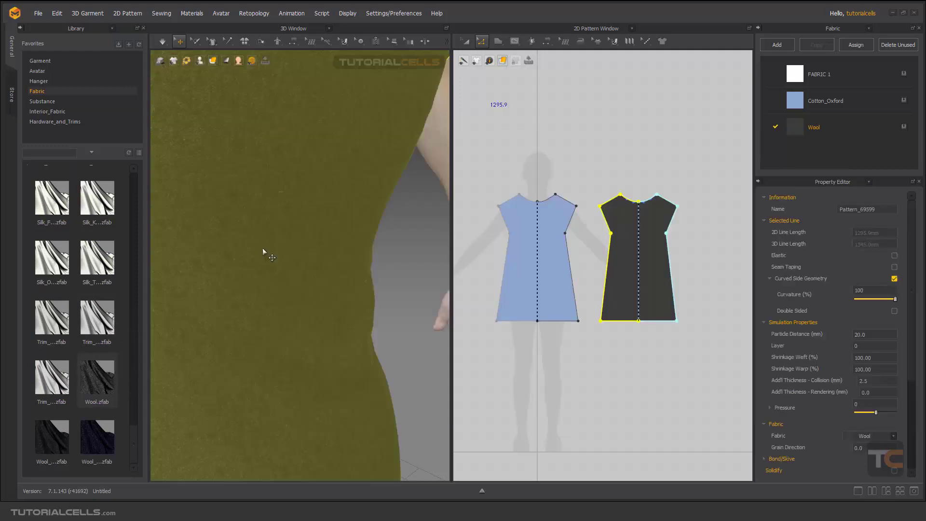
Return to the full view of the dress and review the Wool fabric's properties
{"action": "left_click", "coordinate": [417, 238]}
{"action": "scroll", "coordinate": [408, 238], "scroll_direction": "down", "scroll_amount": 8}
{"action": "mouse_move", "coordinate": [383, 248]}
{"action": "right_mouse_down"}
{"action": "mouse_move", "coordinate": [311, 225]}
{"action": "mouse_move", "coordinate": [436, 232]}
{"action": "mouse_move", "coordinate": [295, 248]}
{"action": "mouse_move", "coordinate": [308, 208]}
{"action": "mouse_move", "coordinate": [390, 239]}
{"action": "right_mouse_up"}
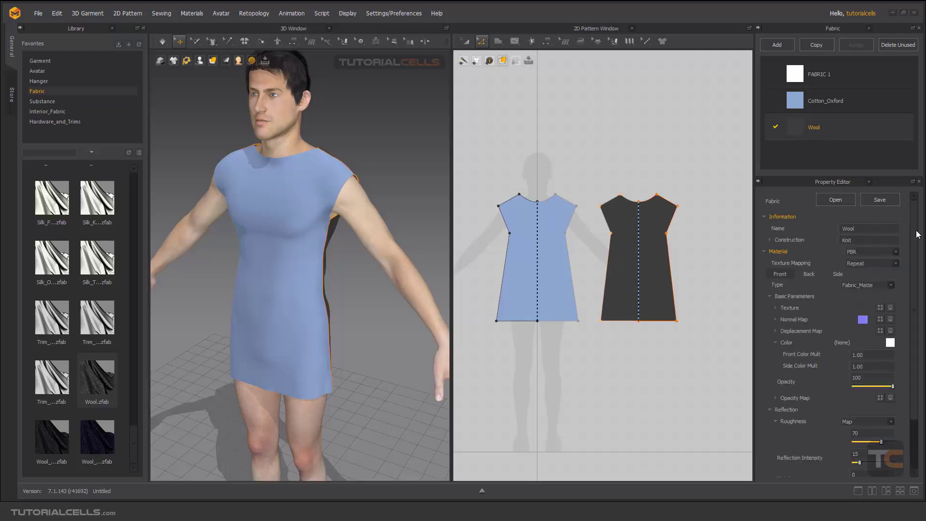
{"action": "left_click_drag", "start_coordinate": [917, 235], "coordinate": [917, 326]}
{"action": "scroll", "coordinate": [887, 299], "scroll_direction": "up", "scroll_amount": 3}
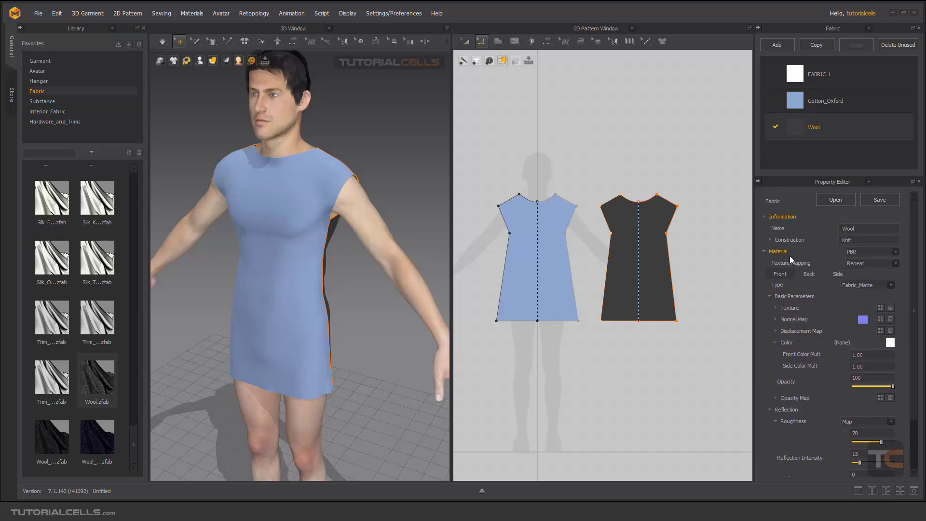
Select the Cotton_Oxford fabric in the fabric list to review its properties on the dress
{"action": "left_click", "coordinate": [807, 99]}
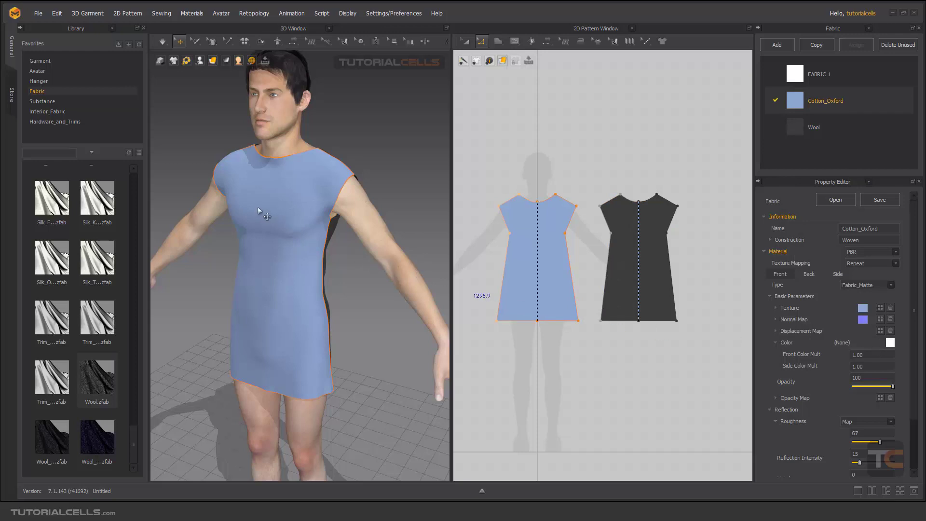
{"action": "scroll", "coordinate": [264, 162], "scroll_direction": "up", "scroll_amount": 2}
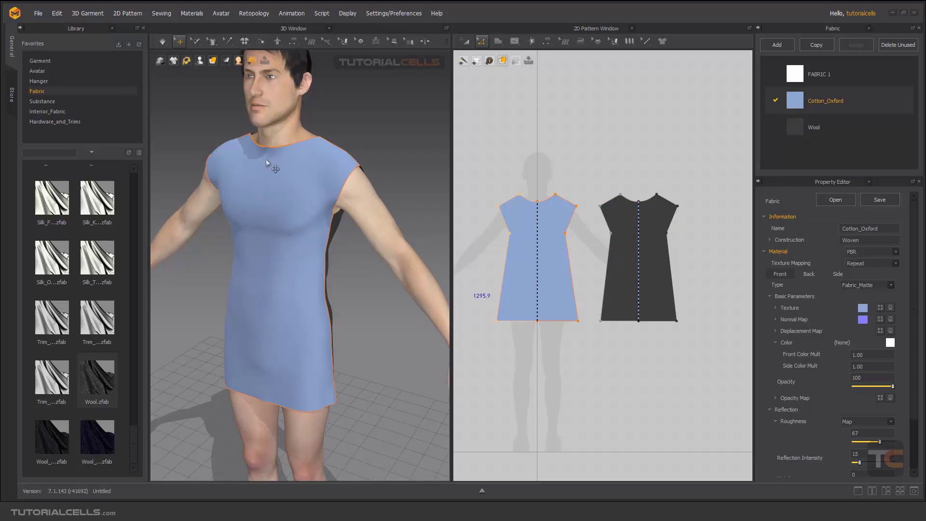
{"action": "right_click_drag", "start_coordinate": [266, 163], "coordinate": [300, 183]}
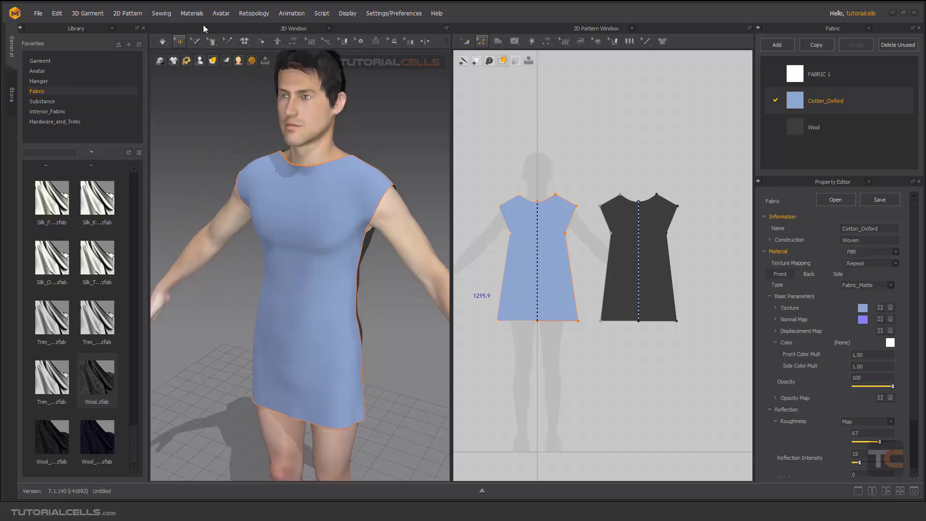
{"action": "left_click", "coordinate": [195, 15]}
{"action": "left_click", "coordinate": [485, 6]}
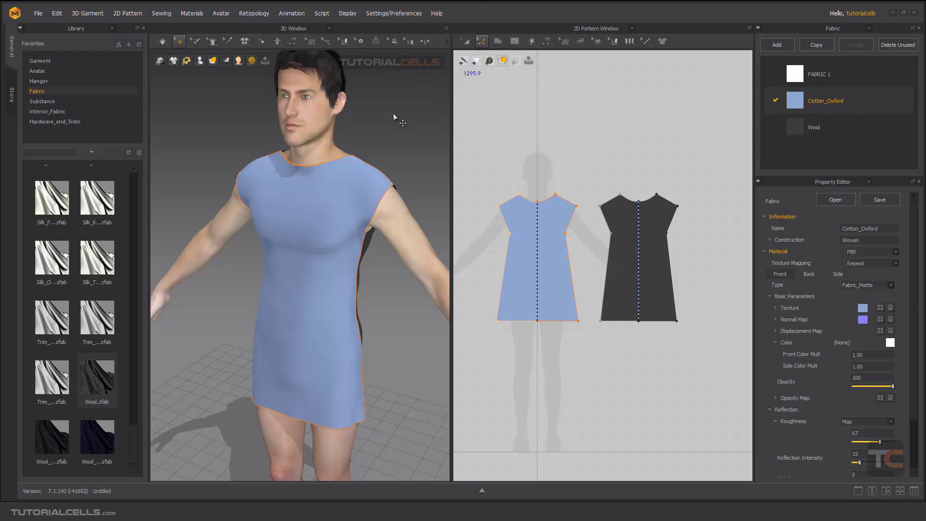